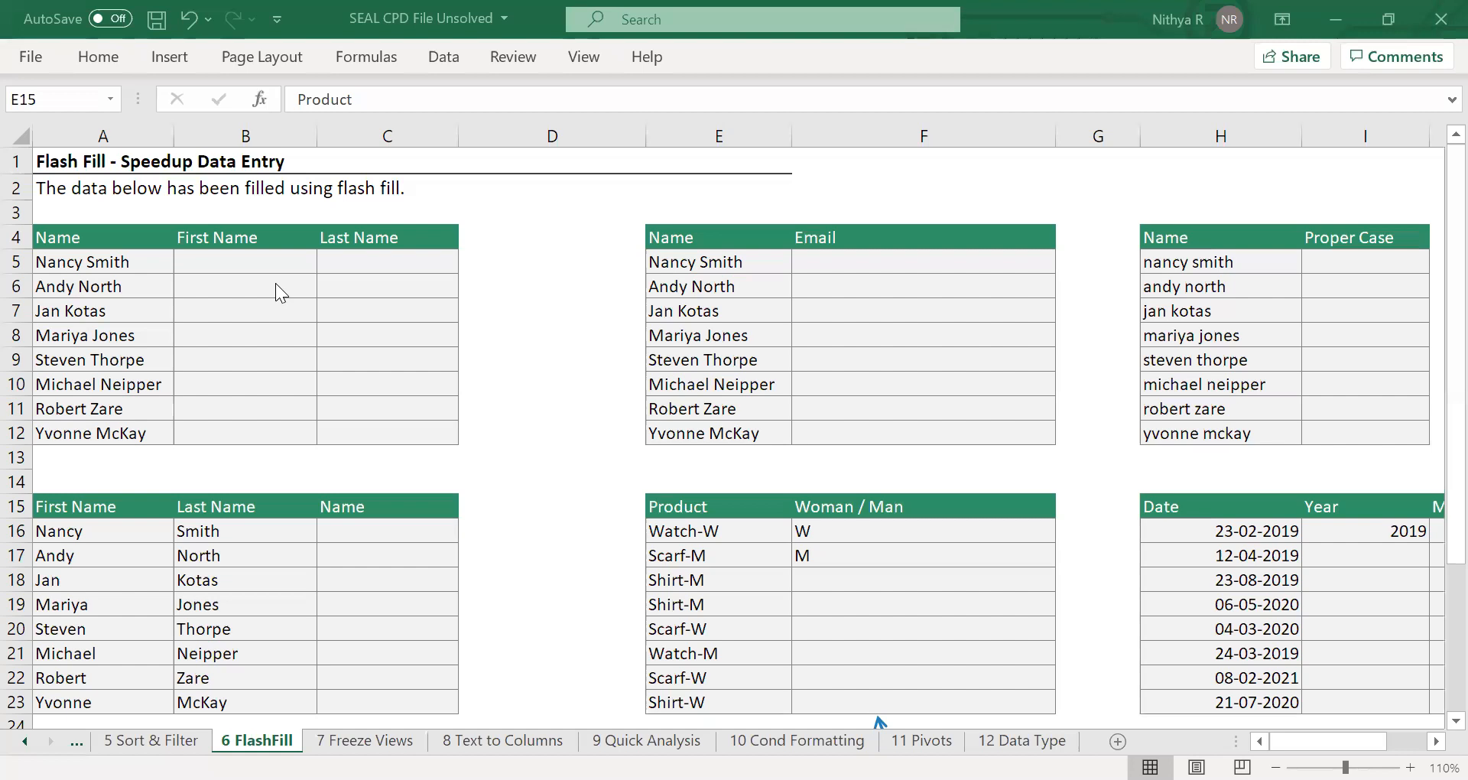
Enter the first names of the first two people in B5 and B6, and Flash Fill the First Name column through B12.
click(252, 260)
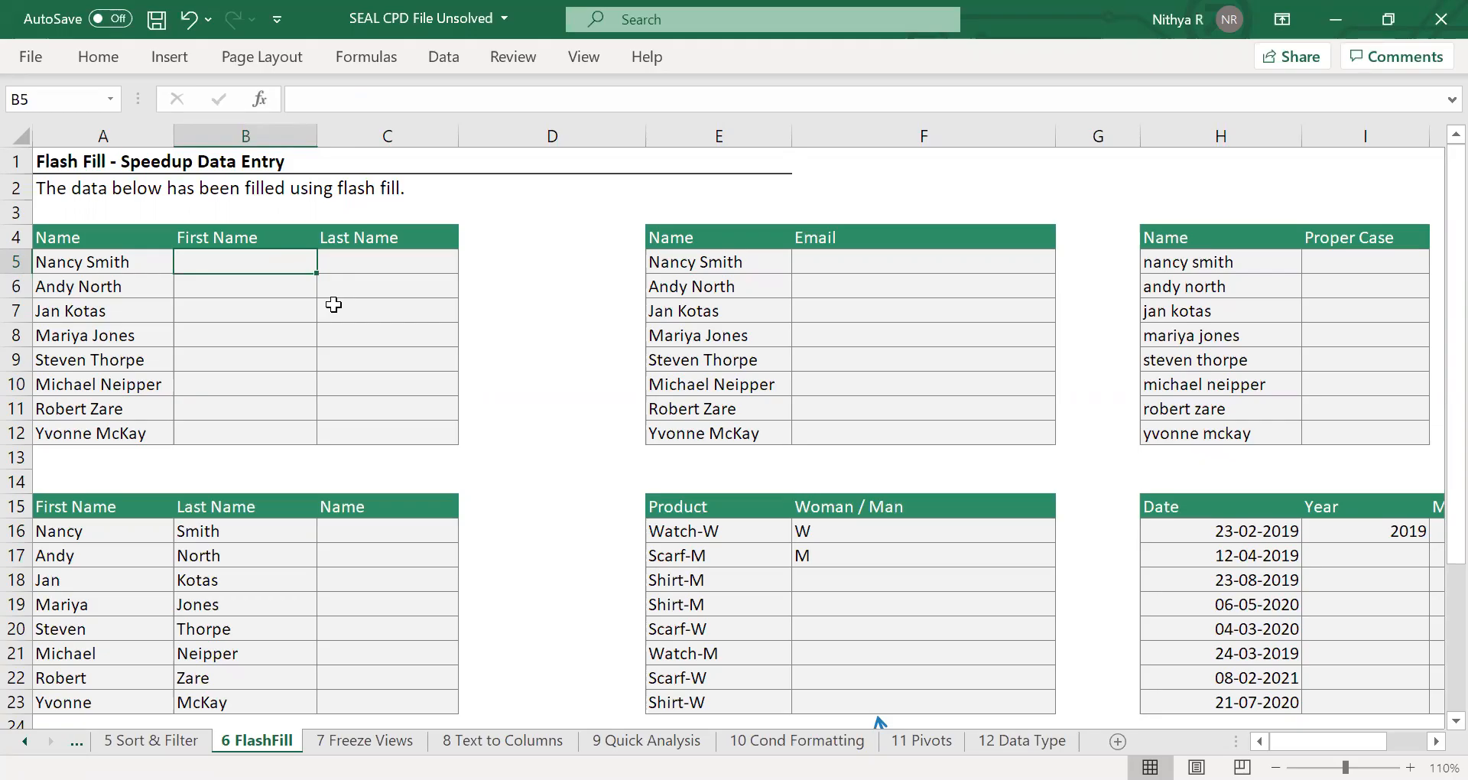
key(Return)
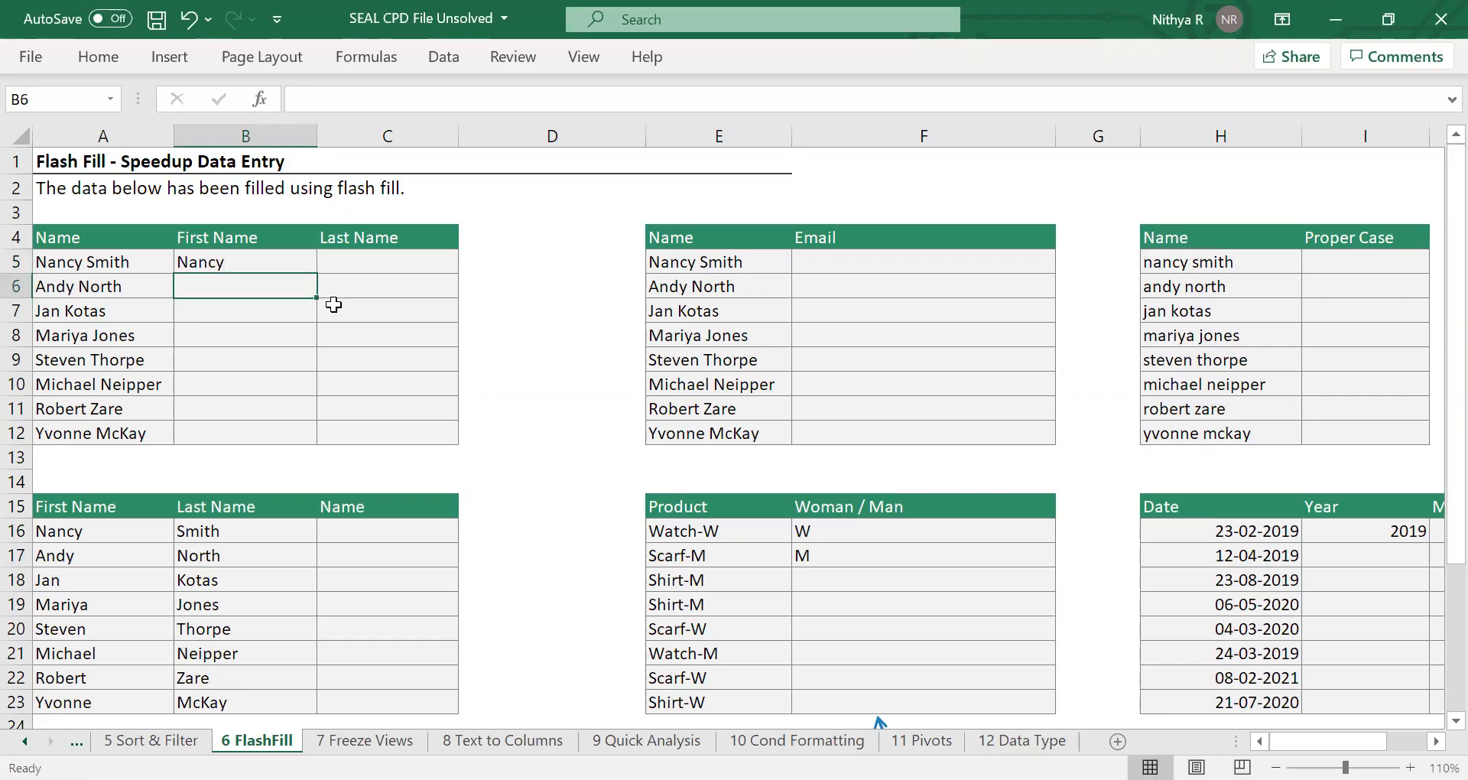
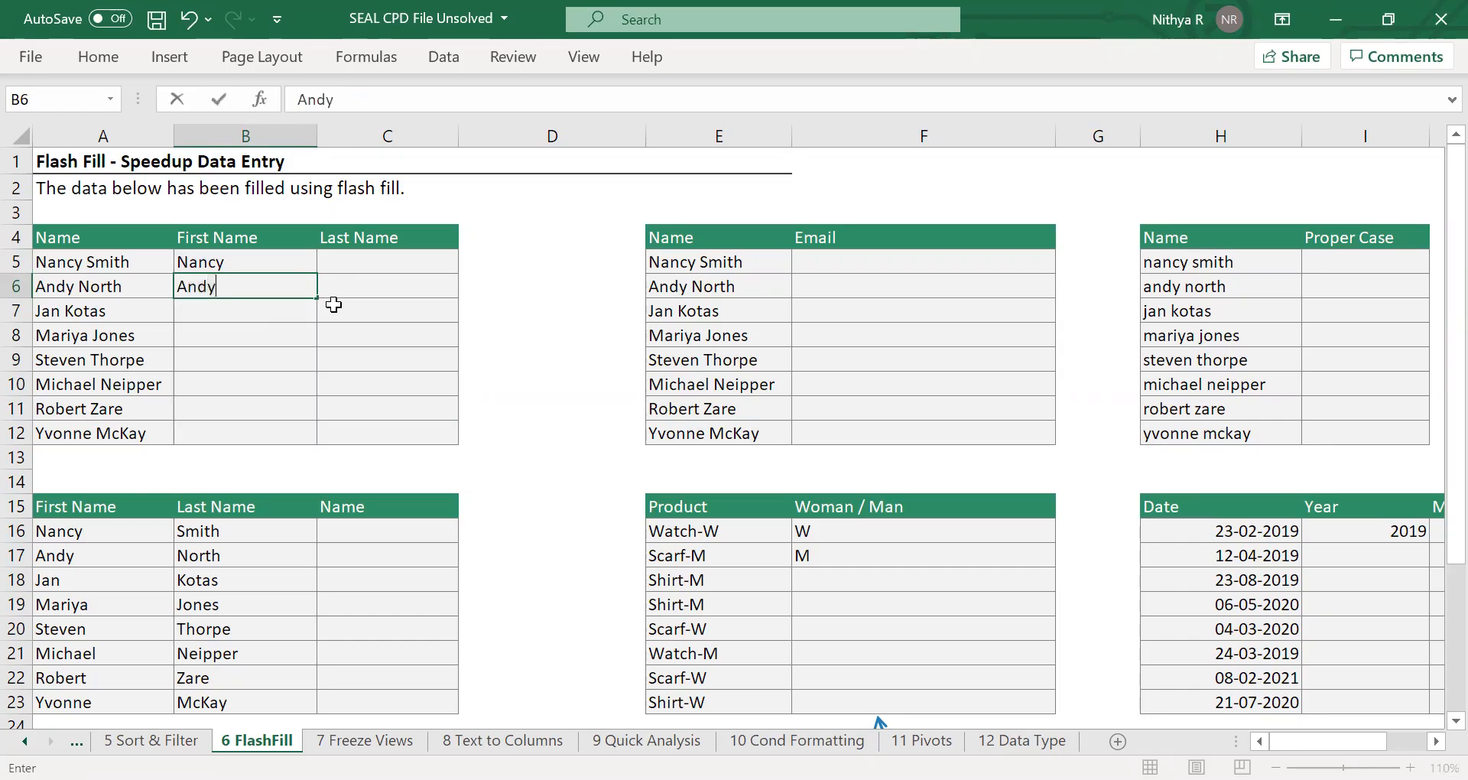
key(Return)
drag(292, 263, 244, 428)
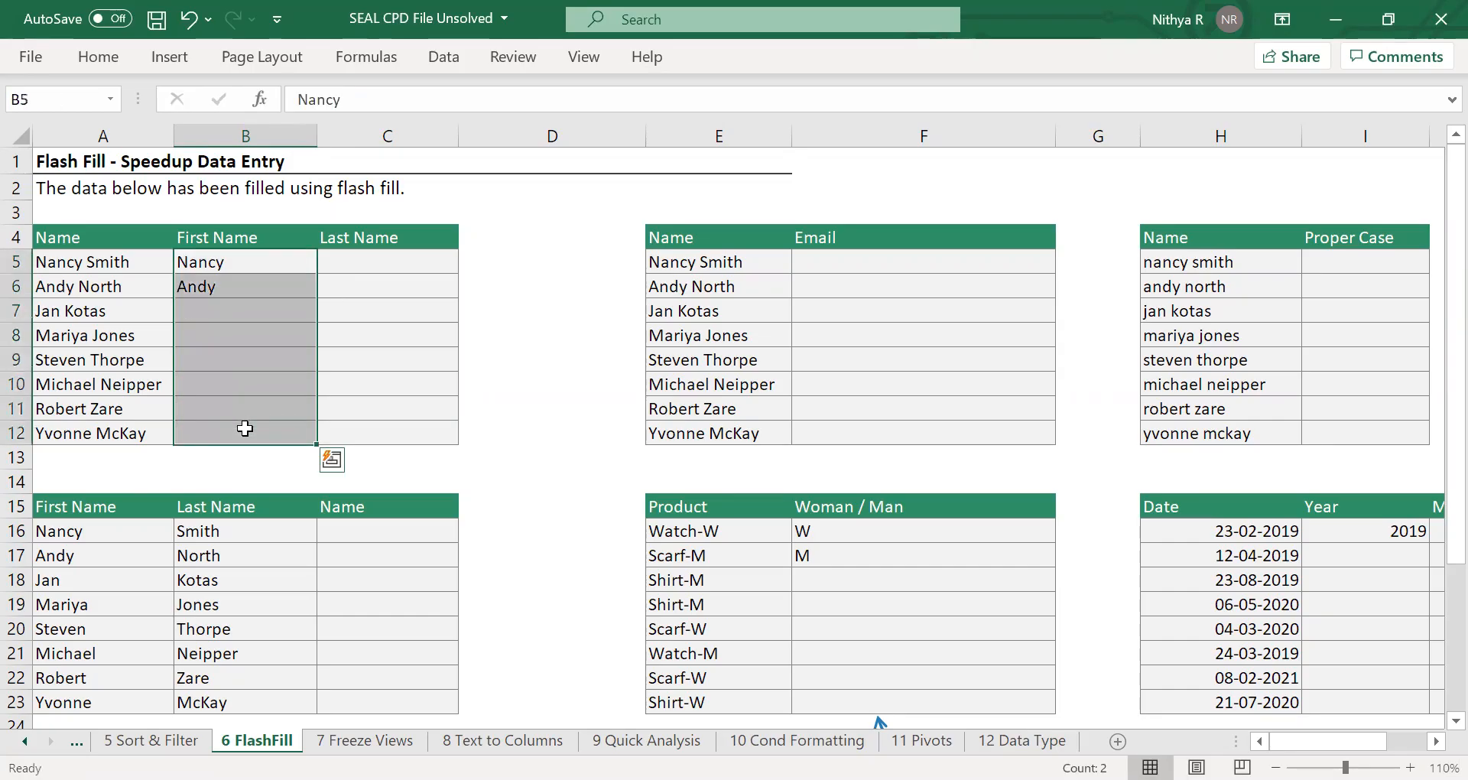
key(ctrl+e)
click(348, 381)
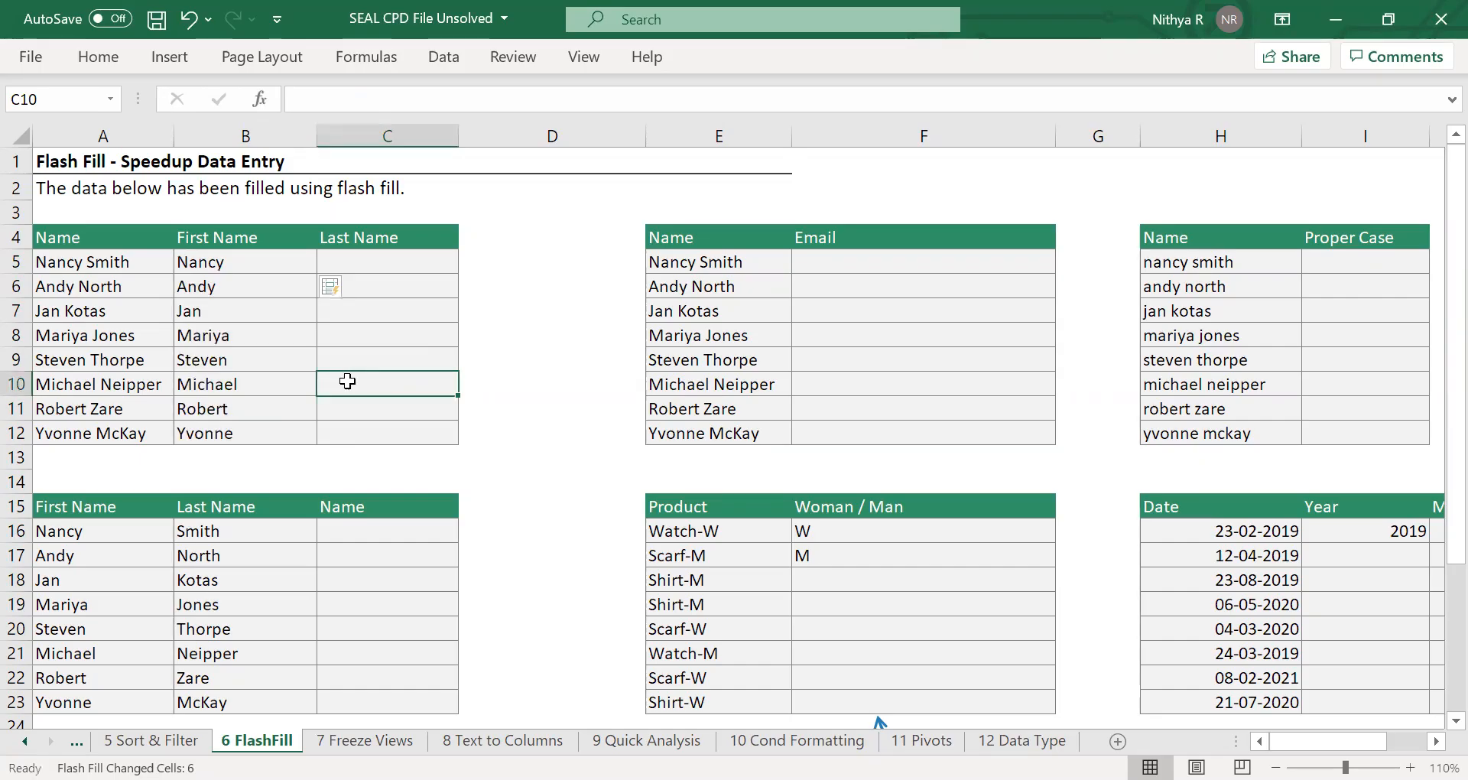
Enter the first person's last name in C5, start the second in C6, and accept the Flash Fill suggestion for the column through C12.
click(368, 260)
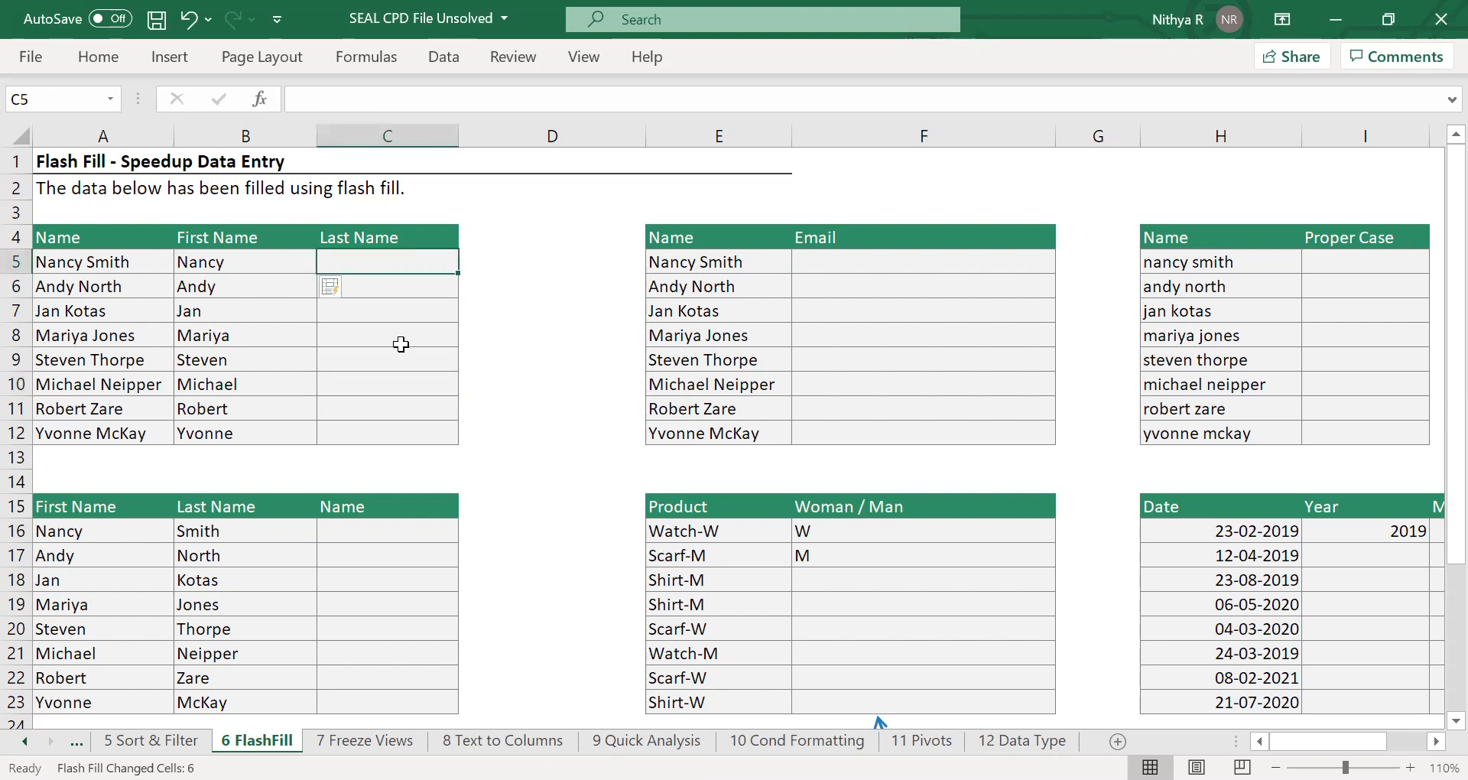
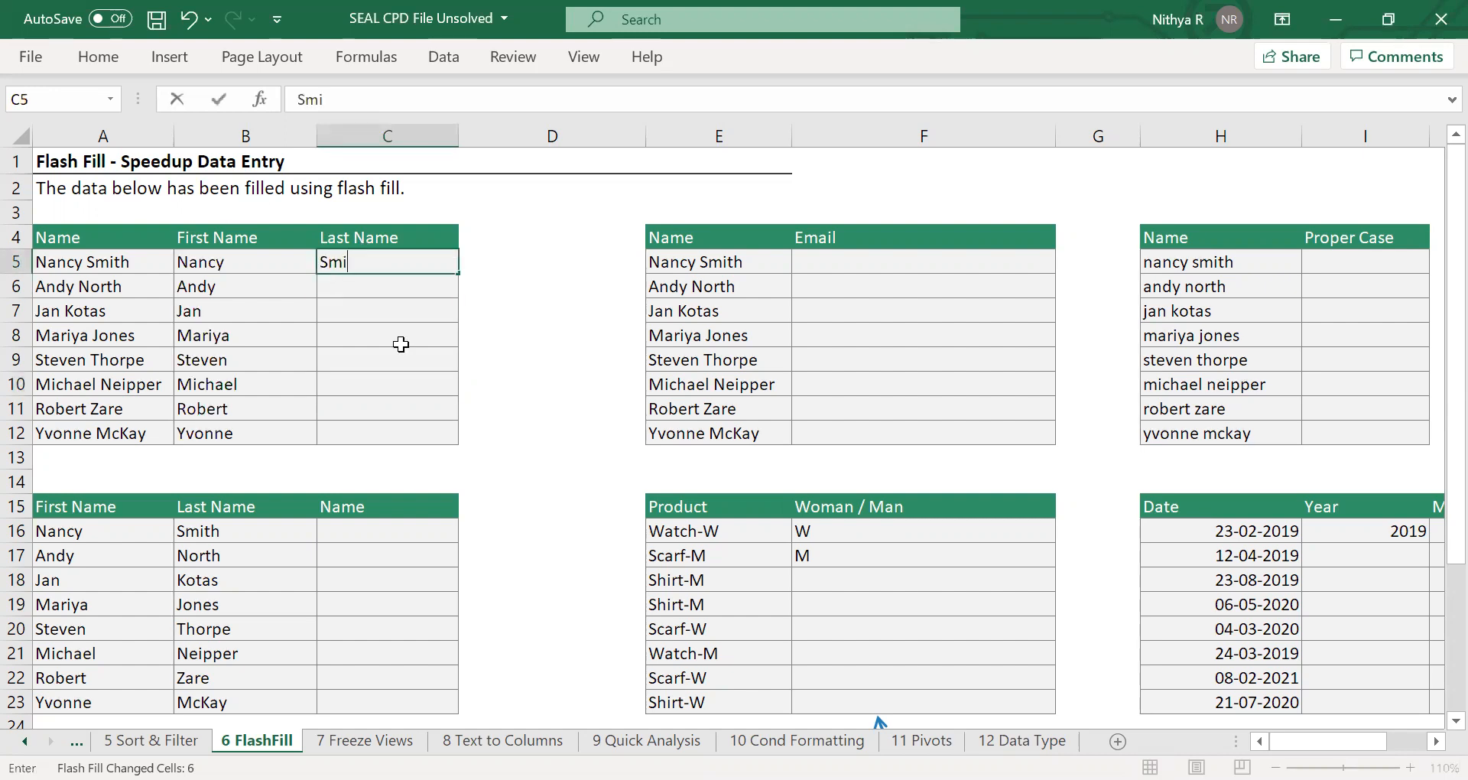
key(Return)
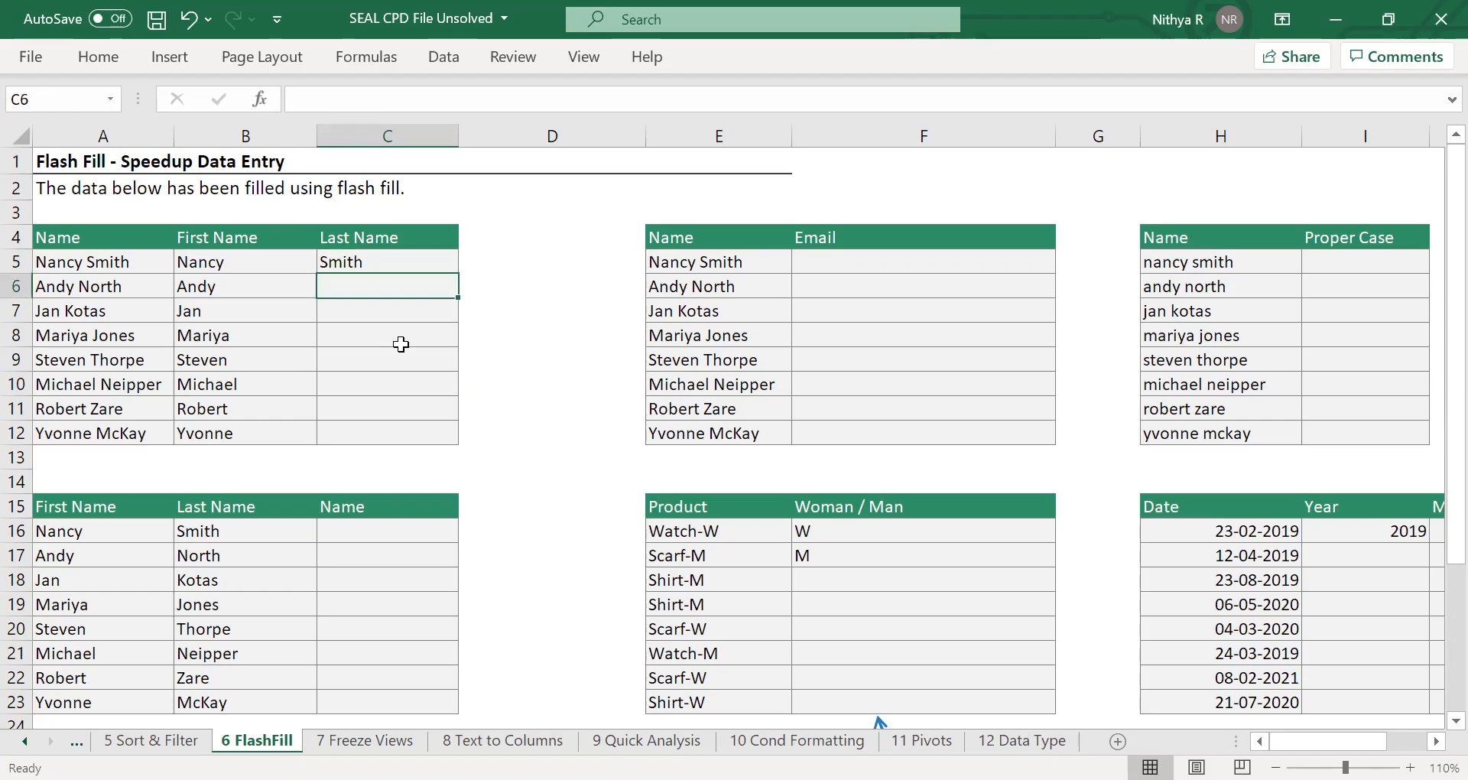
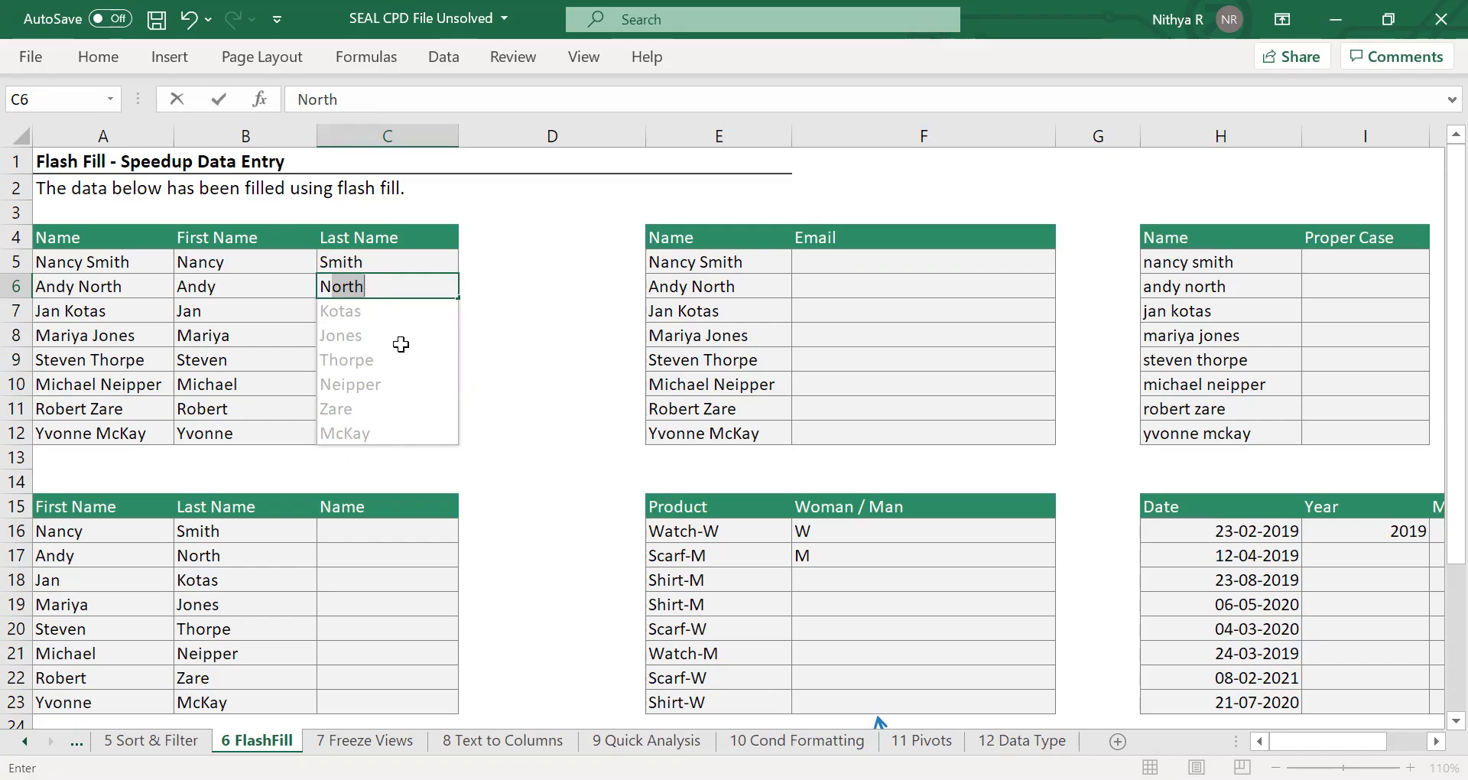
key(Return)
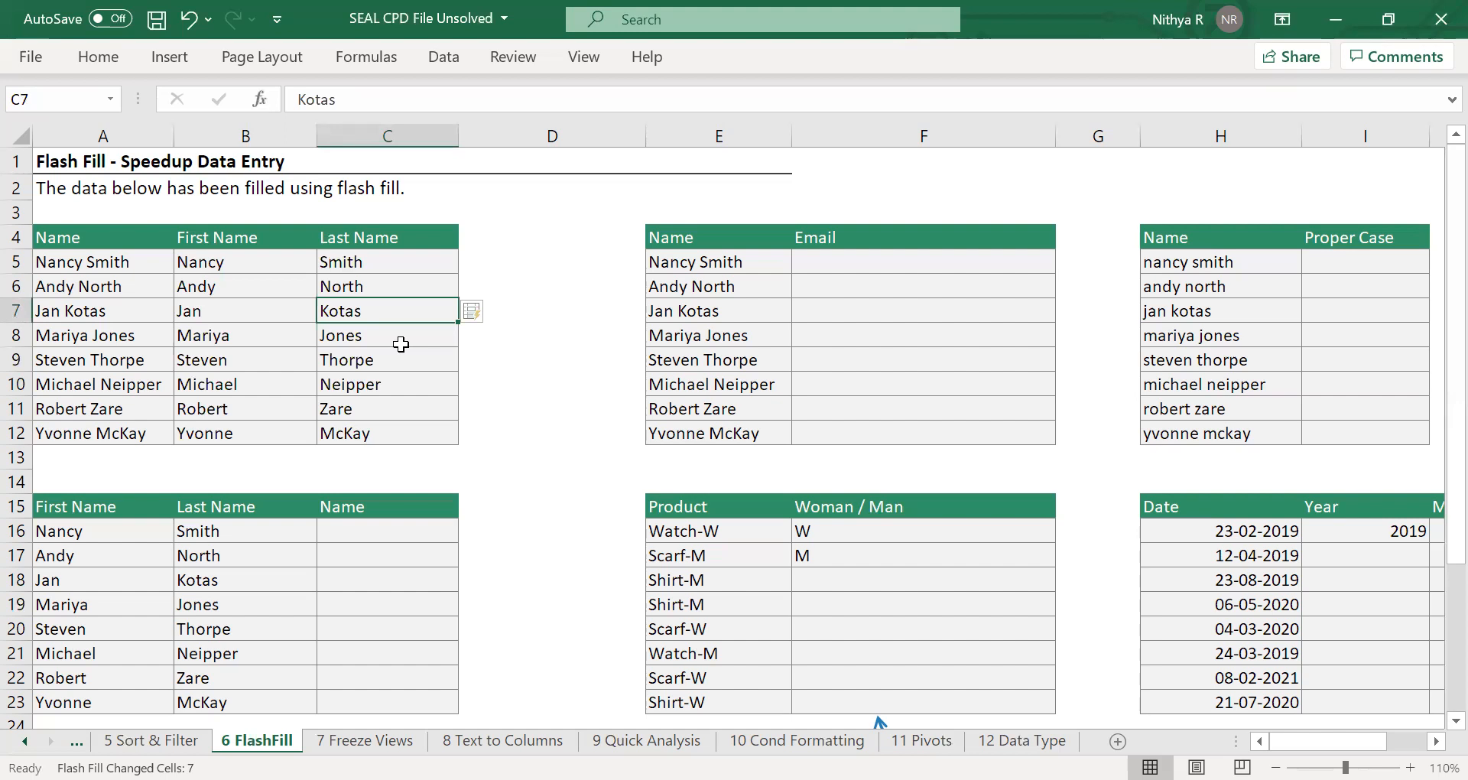
Enter the first person's Gmail address in F5, built from the full name in lowercase without a space.
scroll(400, 344, right, 2)
scroll(401, 344, right, 2)
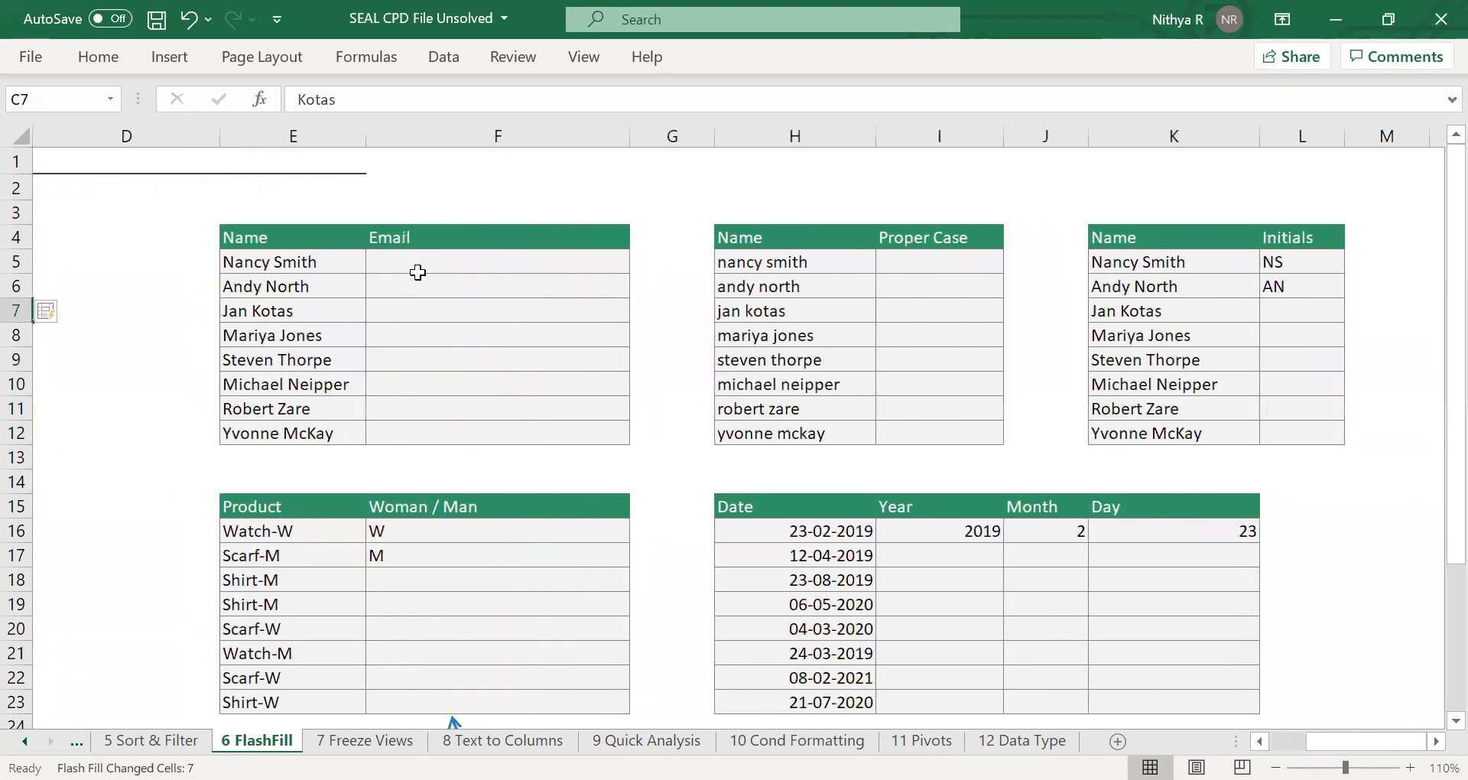
click(417, 274)
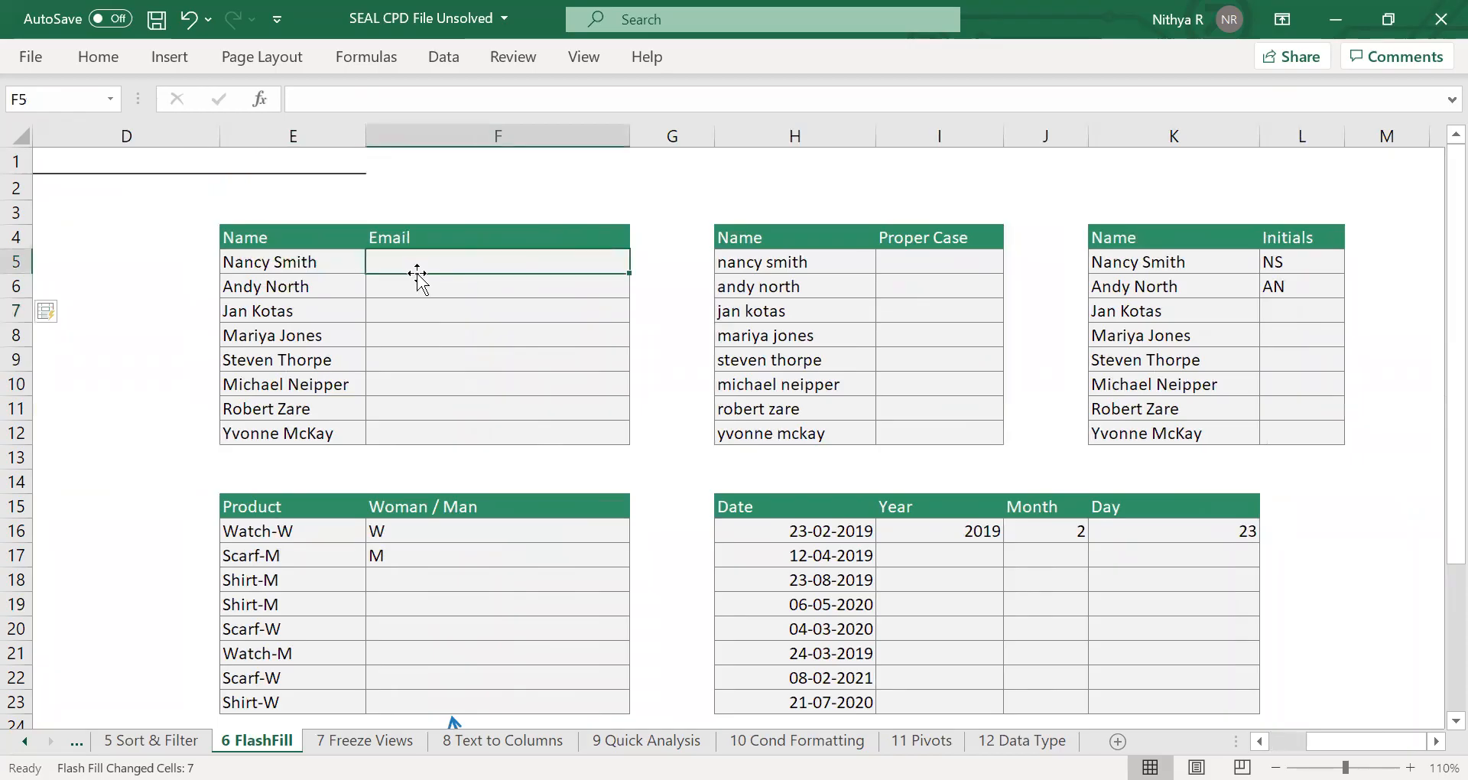
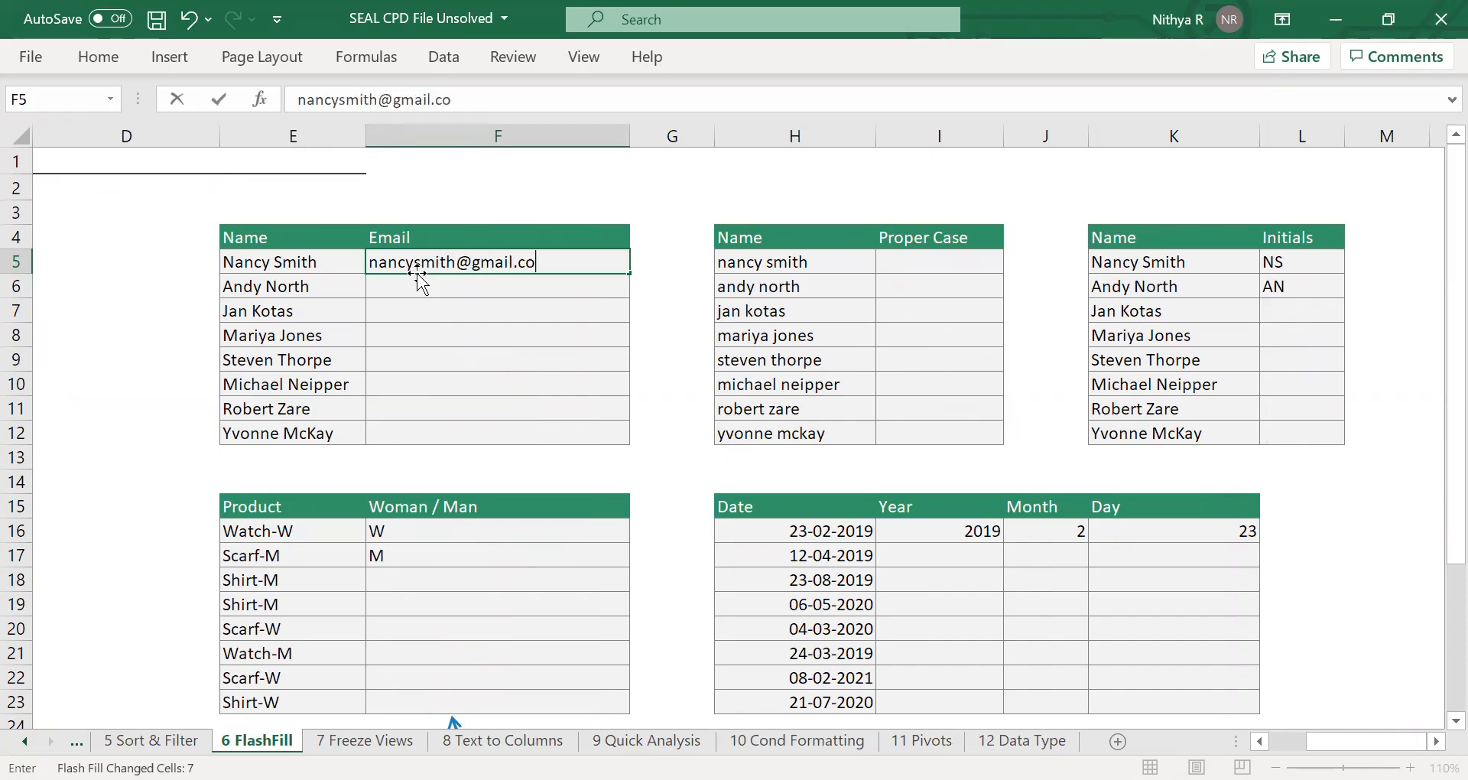
key(Return)
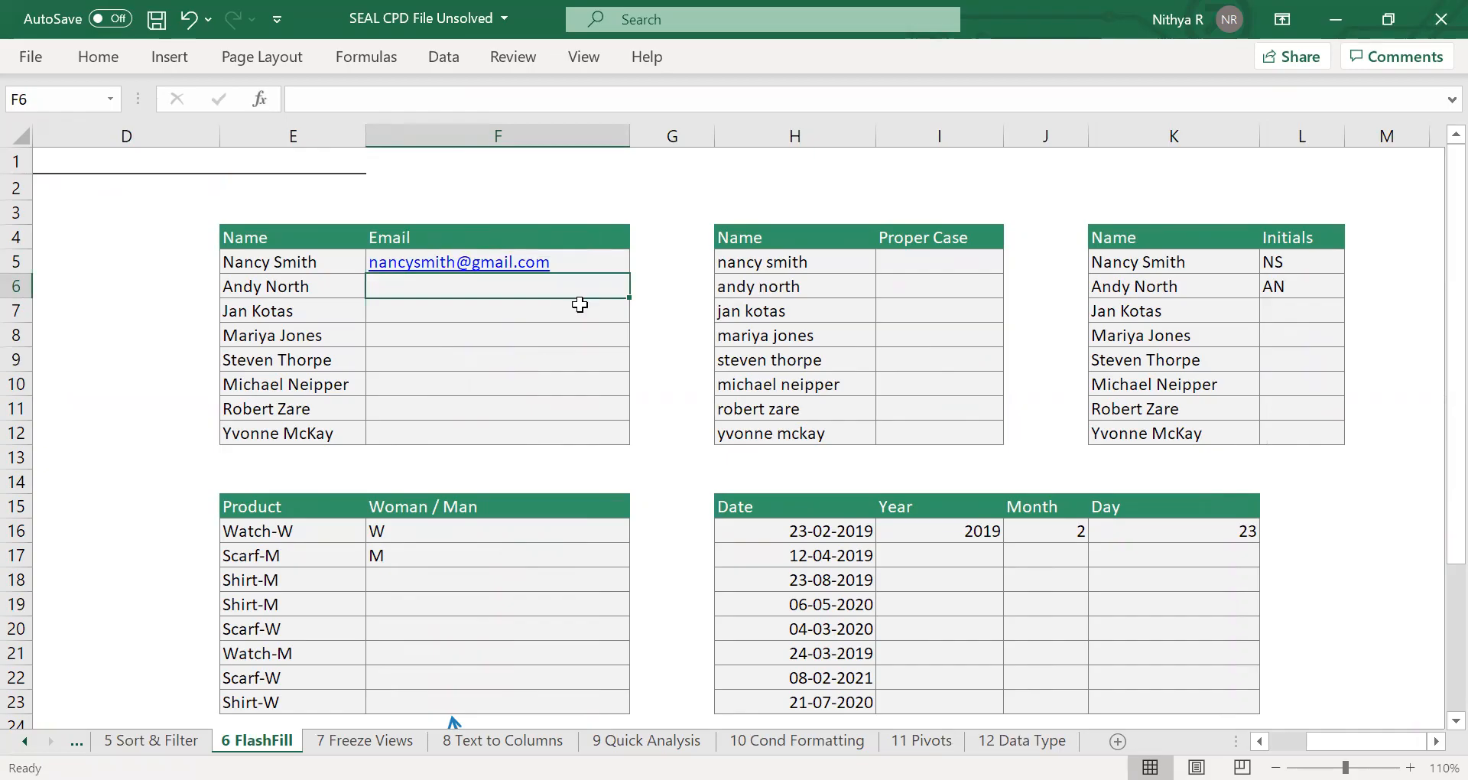
Flash Fill the Email column from F5 through F12.
click(585, 259)
drag(586, 259, 546, 429)
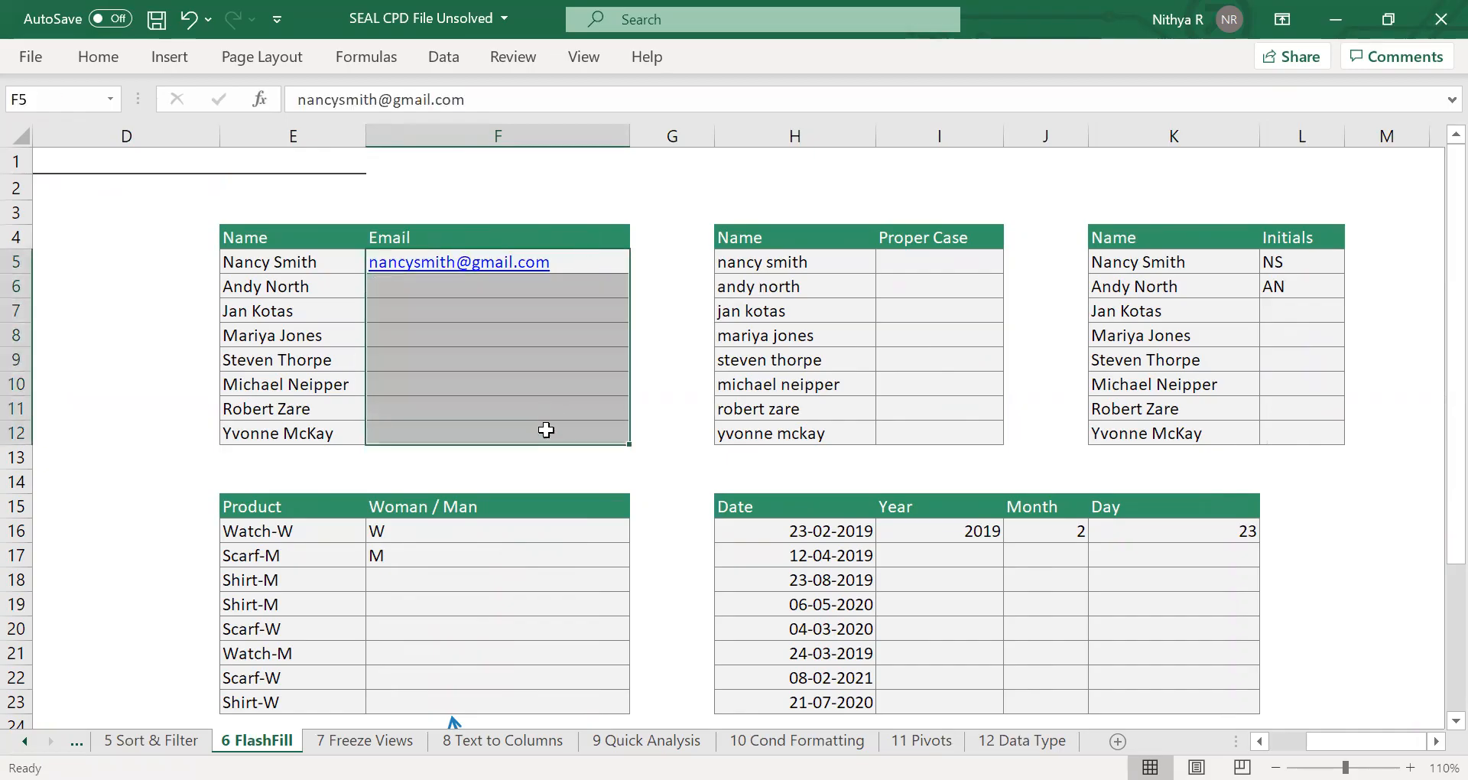
key(ctrl+e)
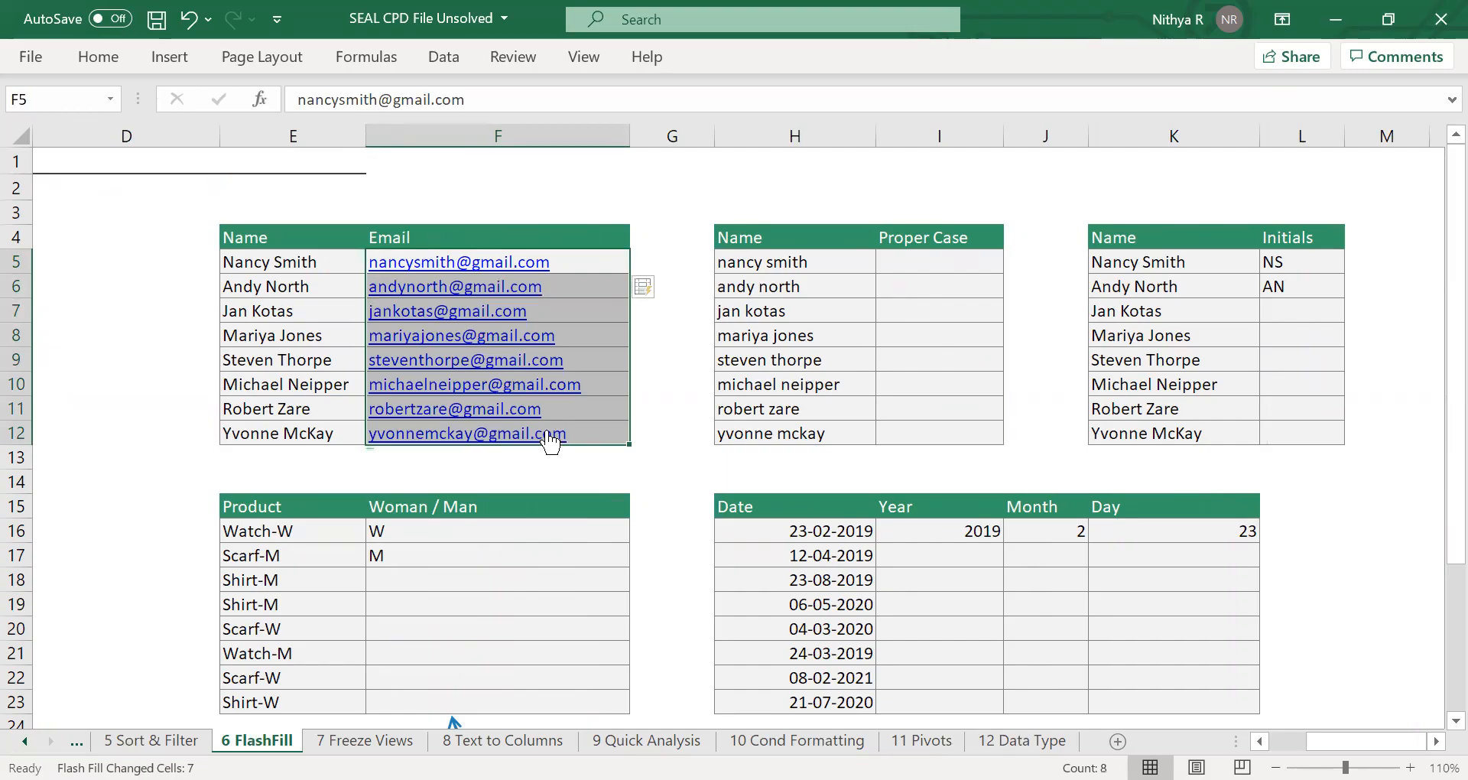
click(676, 354)
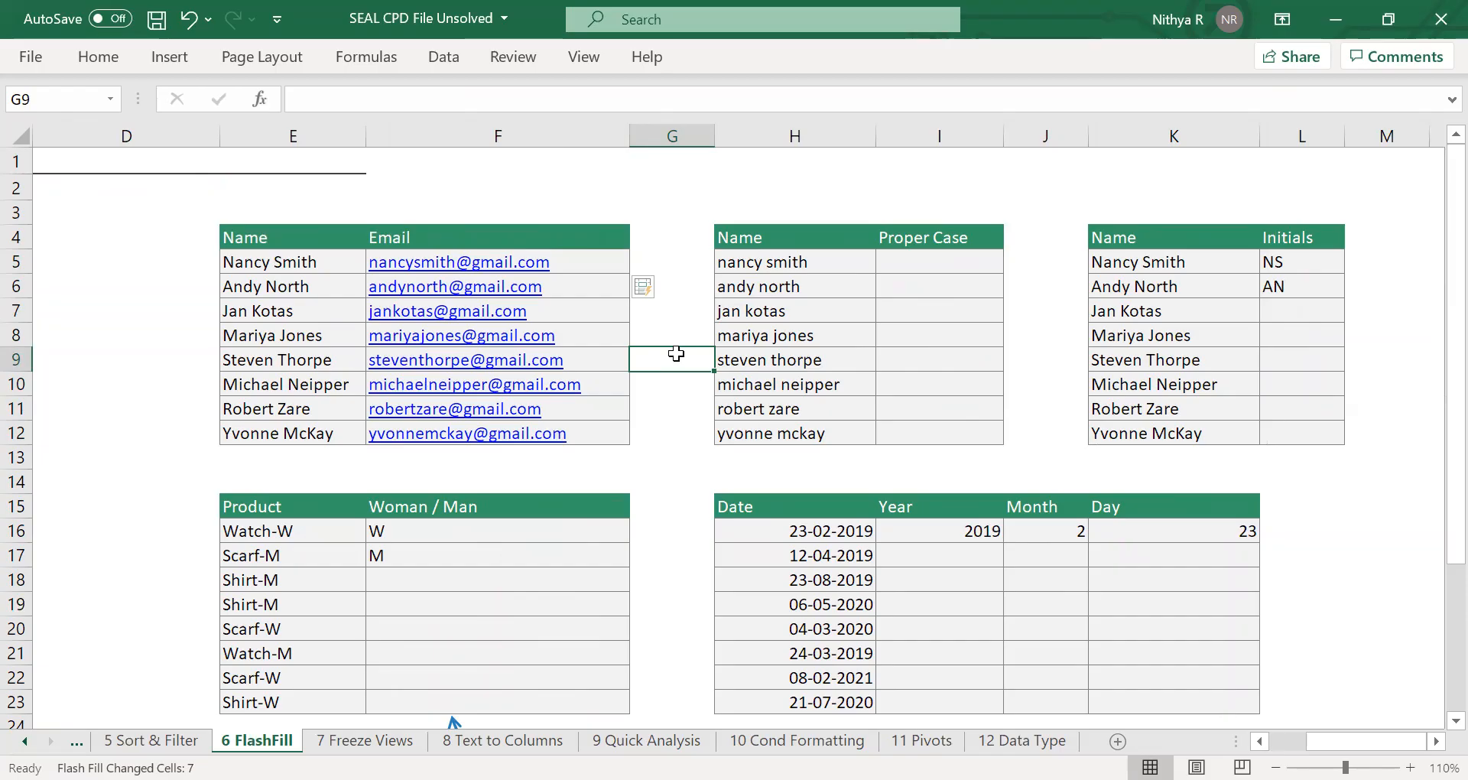
Enter the first person's full name with capitalised initials in I5 and Flash Fill the Proper Case column through I12.
scroll(676, 353, right, 2)
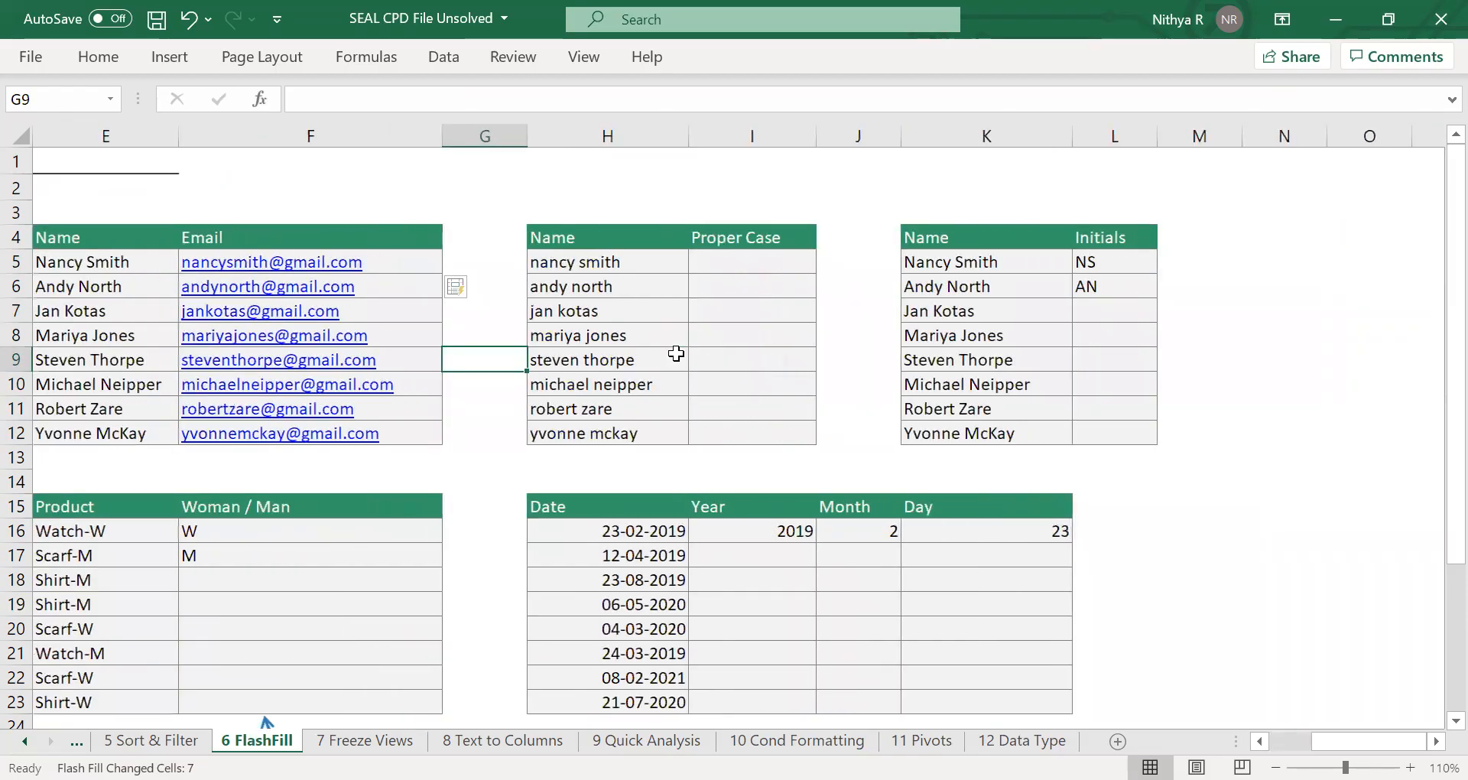
click(760, 262)
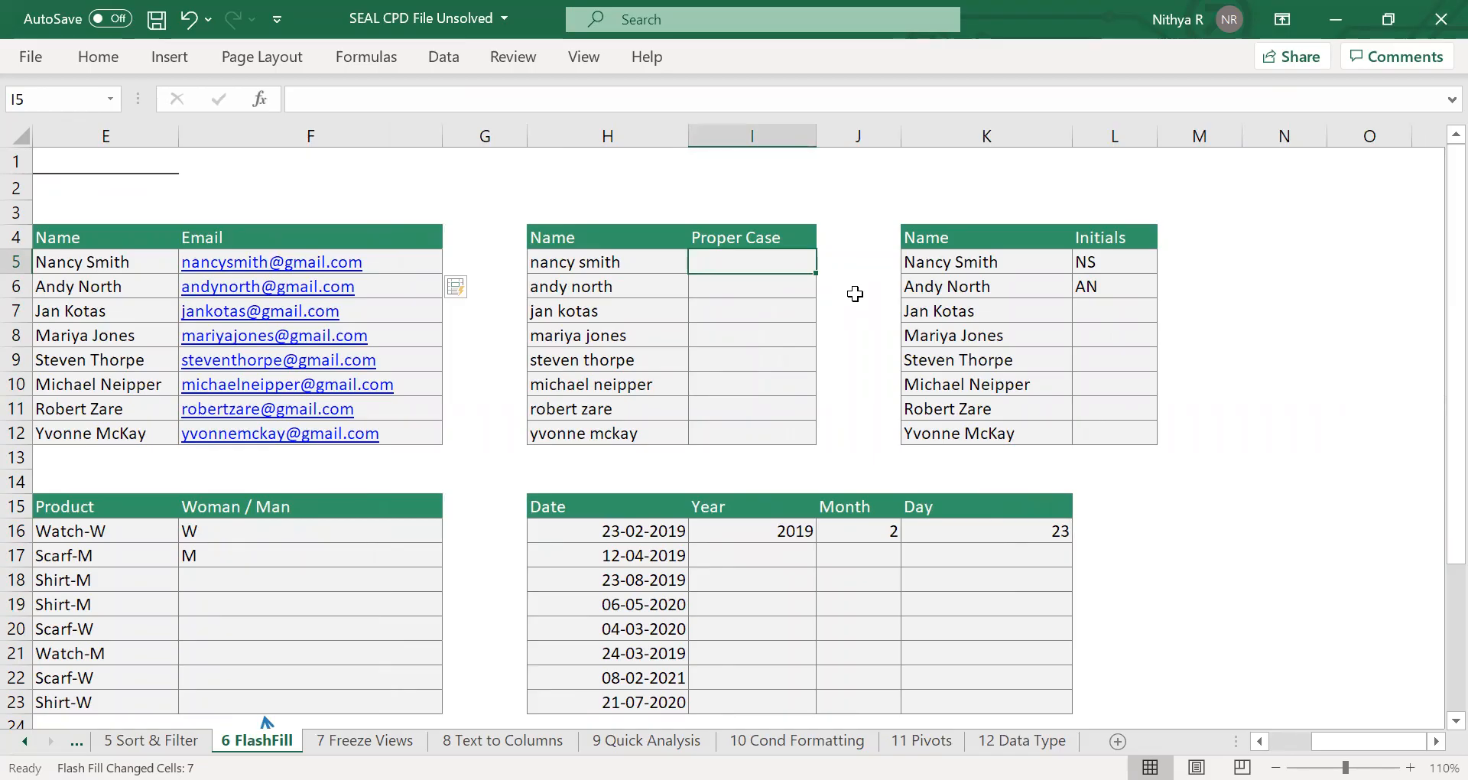
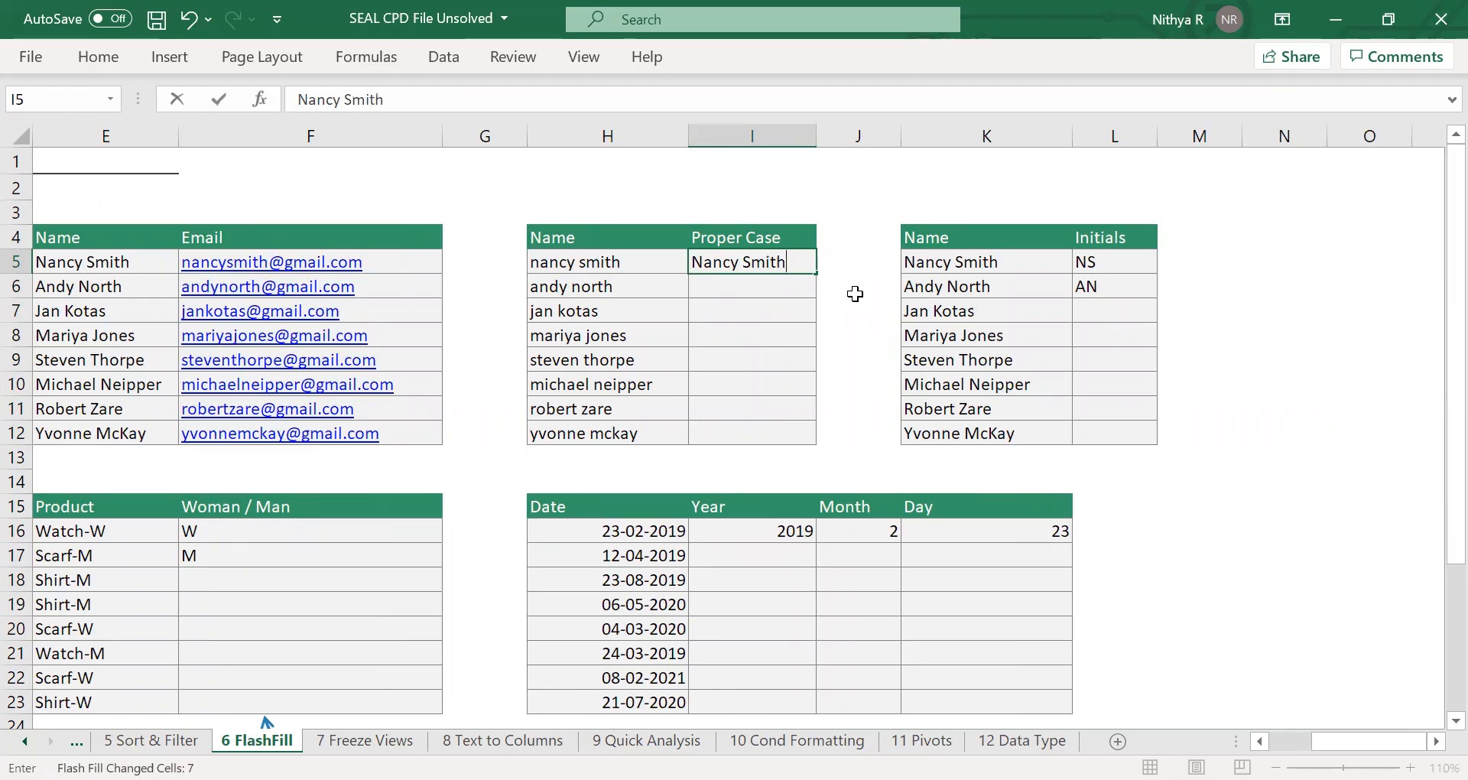
key(Return)
drag(760, 263, 743, 432)
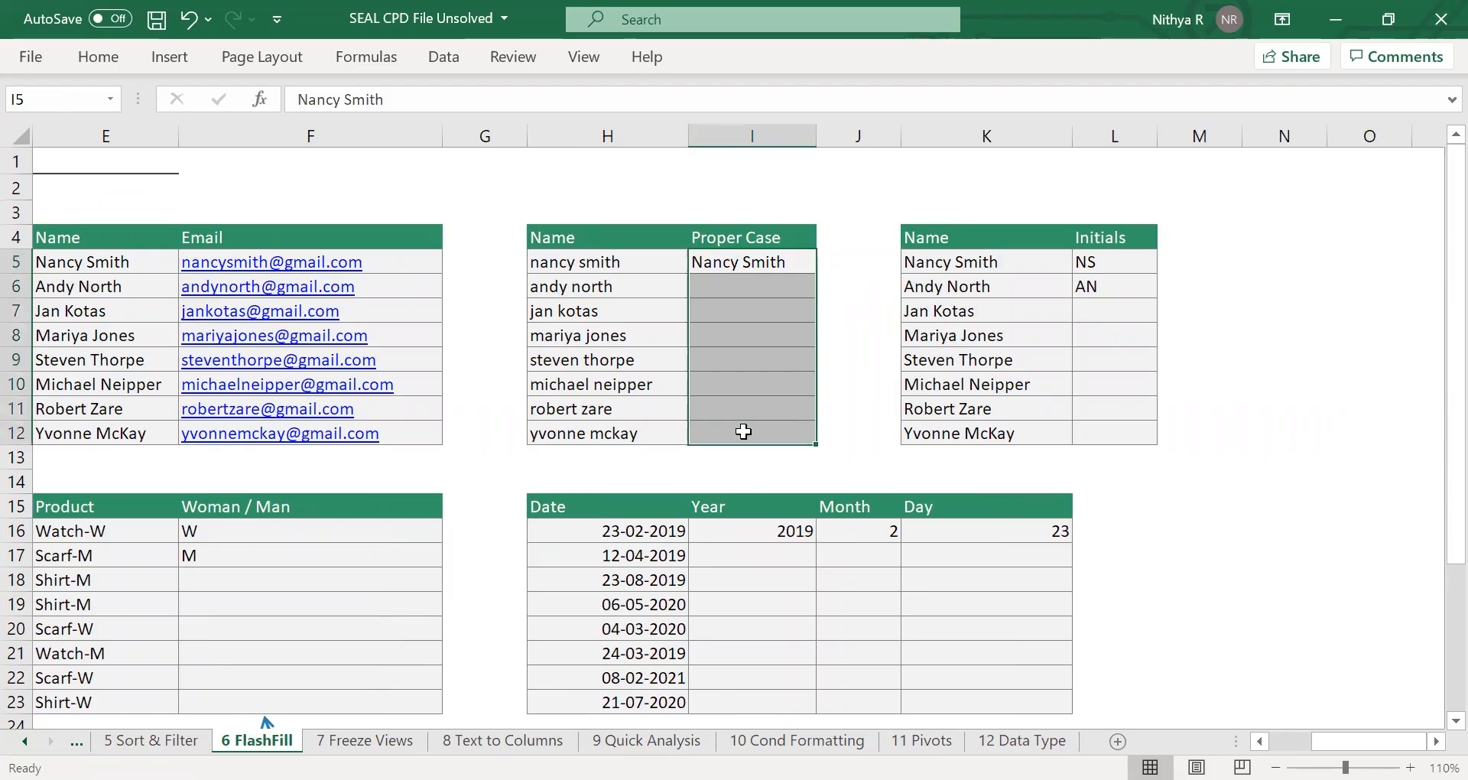
key(ctrl+e)
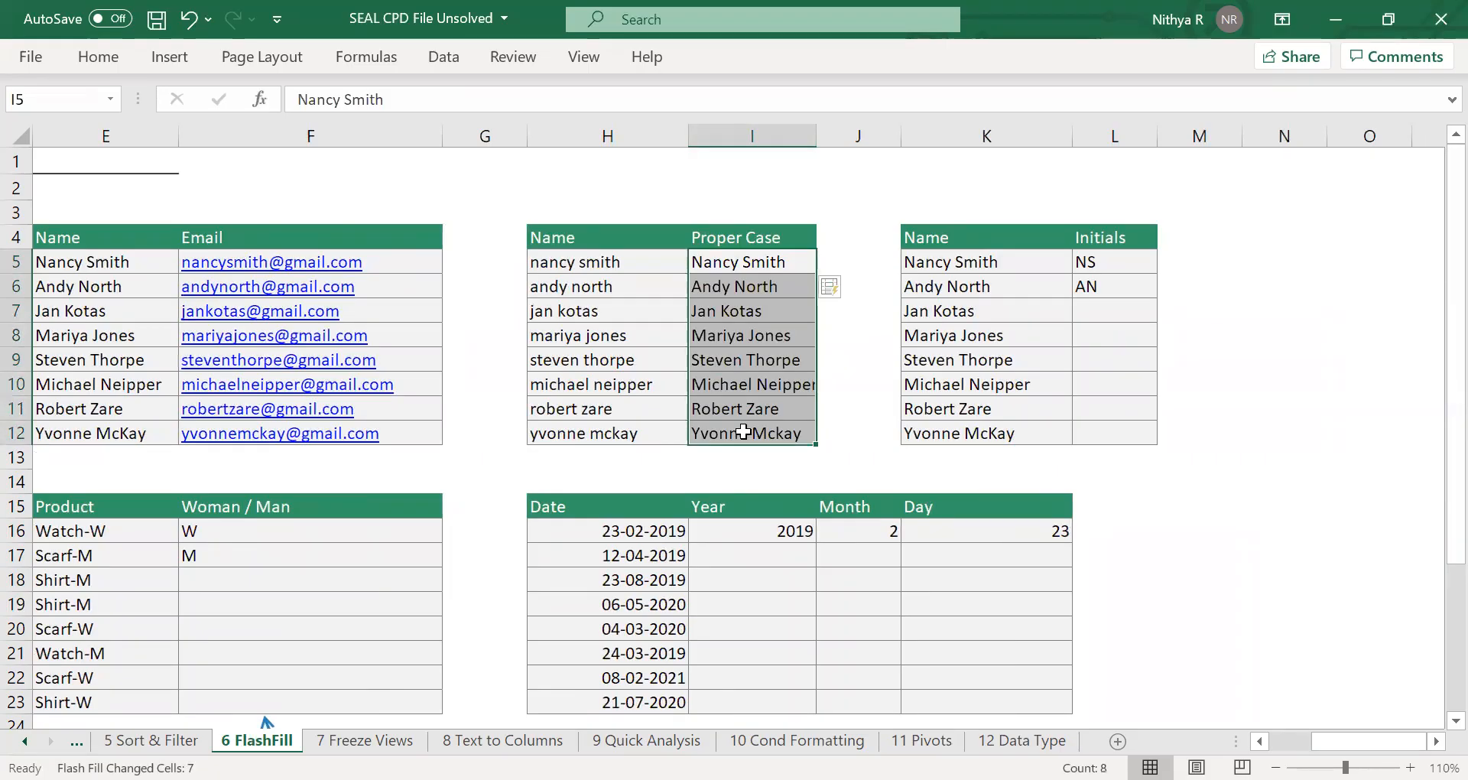
click(855, 353)
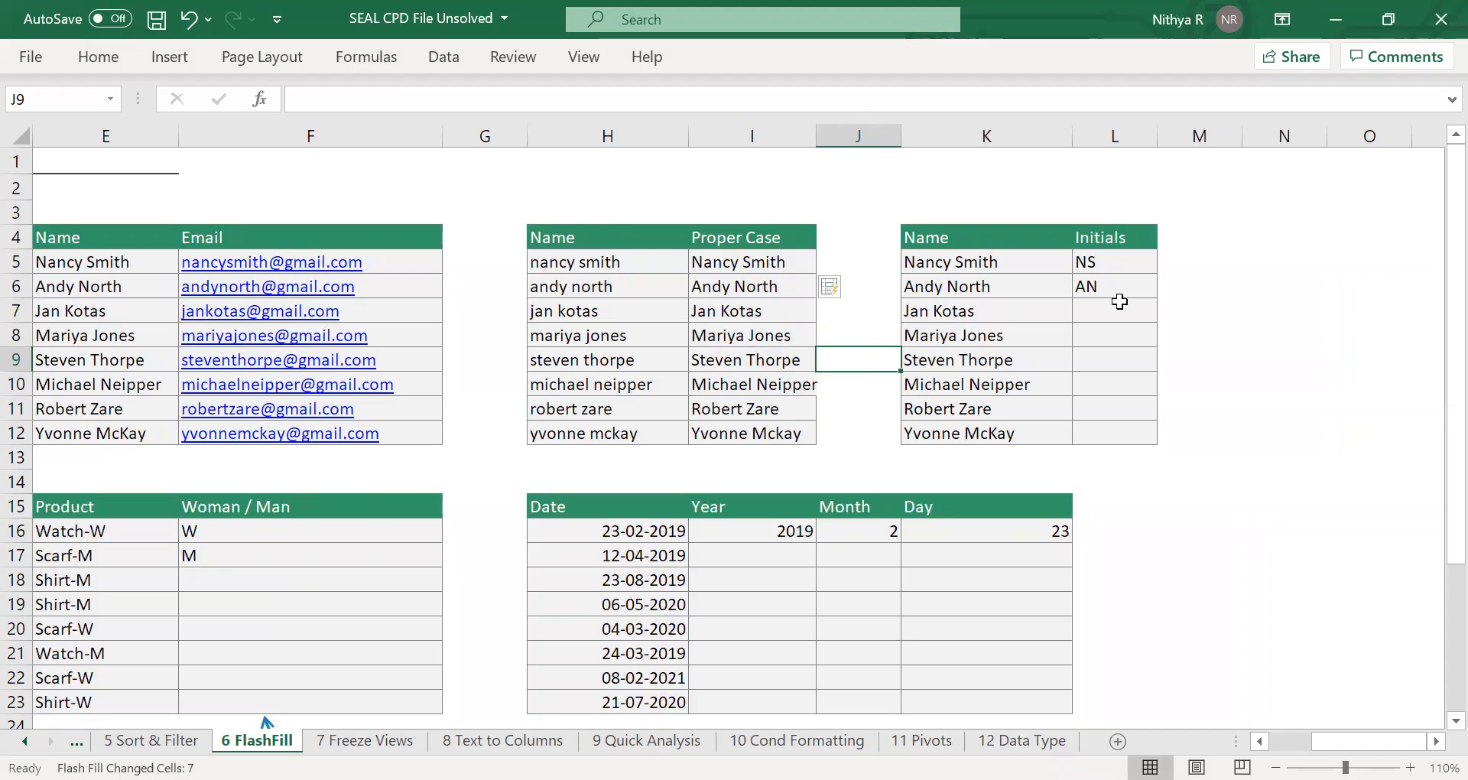
Flash Fill the Initials column over L5:L12, using the two existing initials as the pattern.
click(1095, 306)
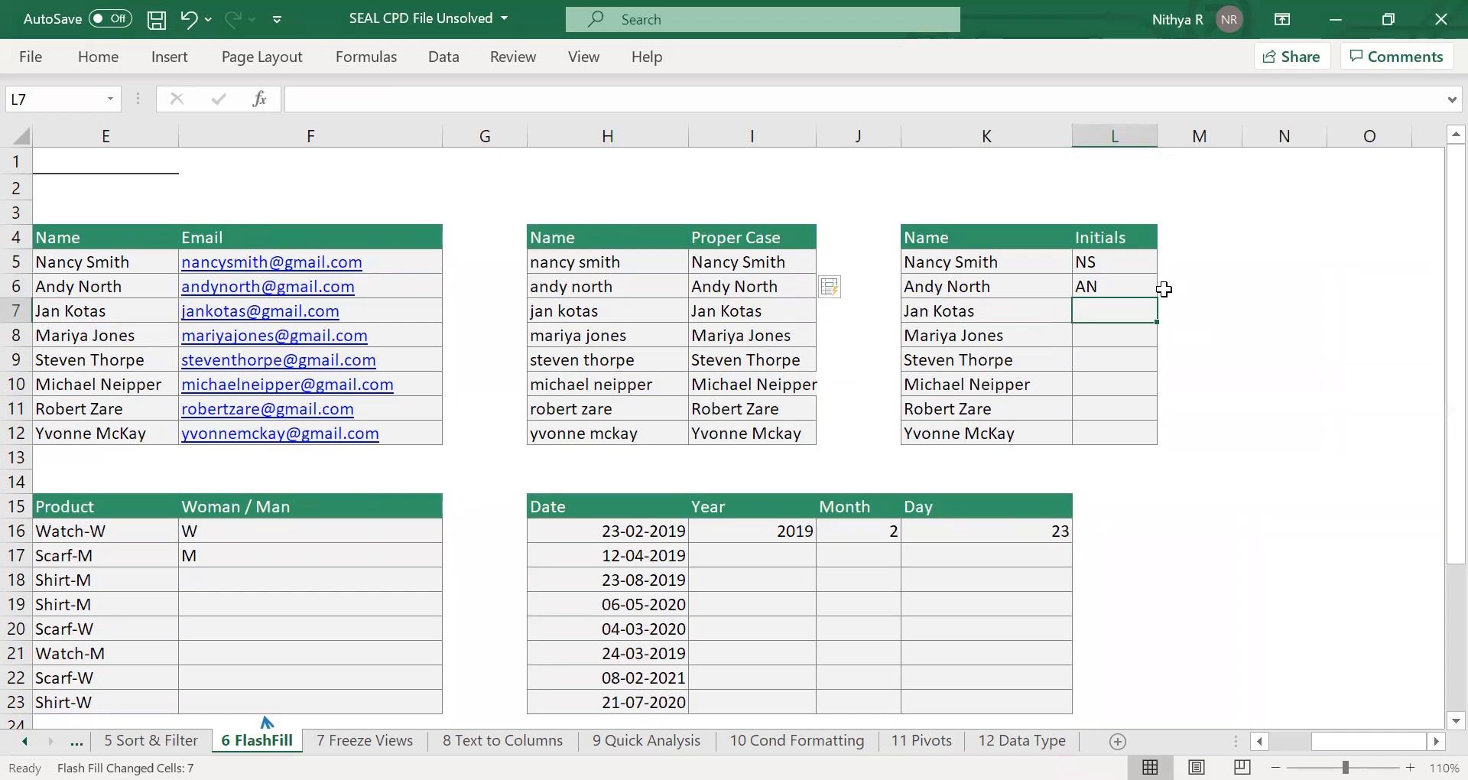
click(1105, 260)
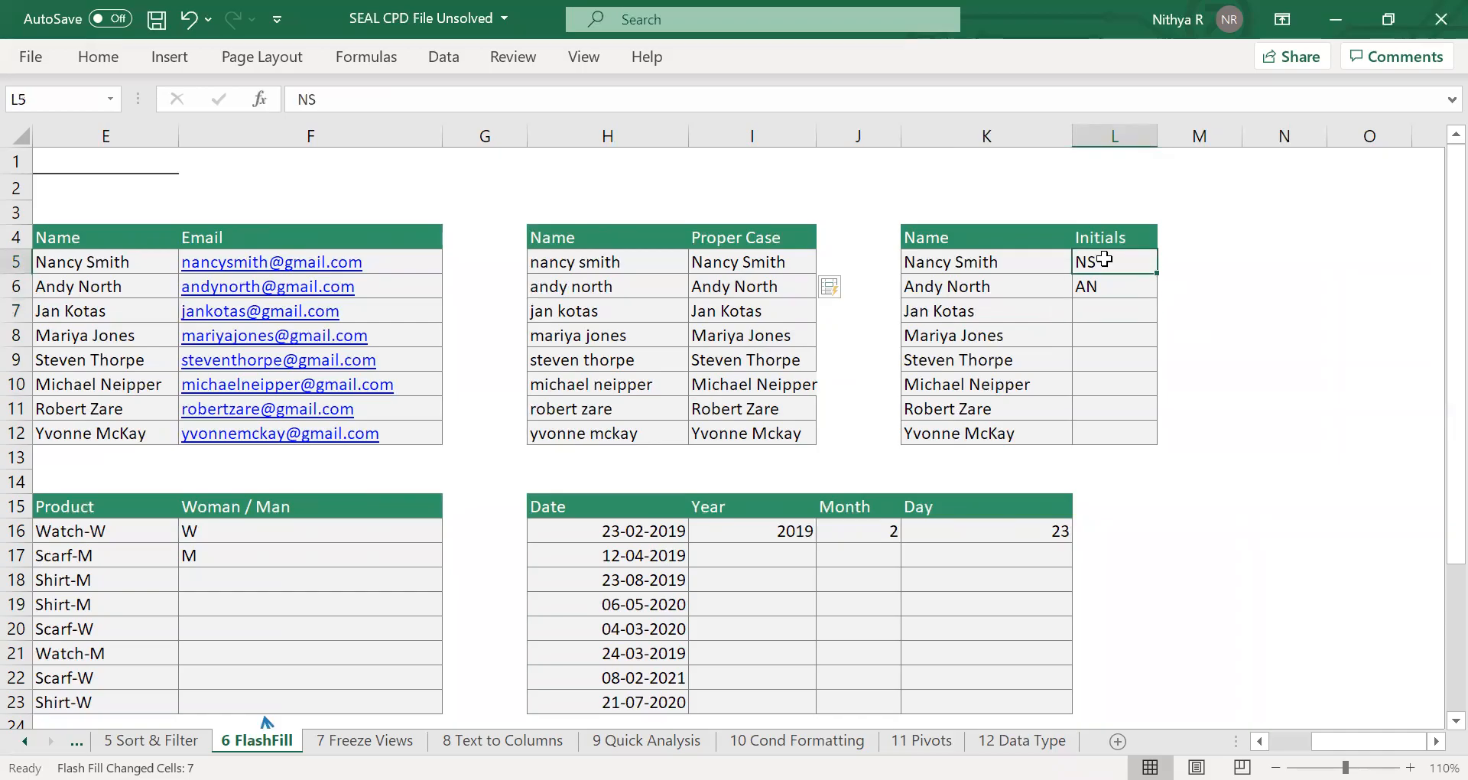
click(1105, 280)
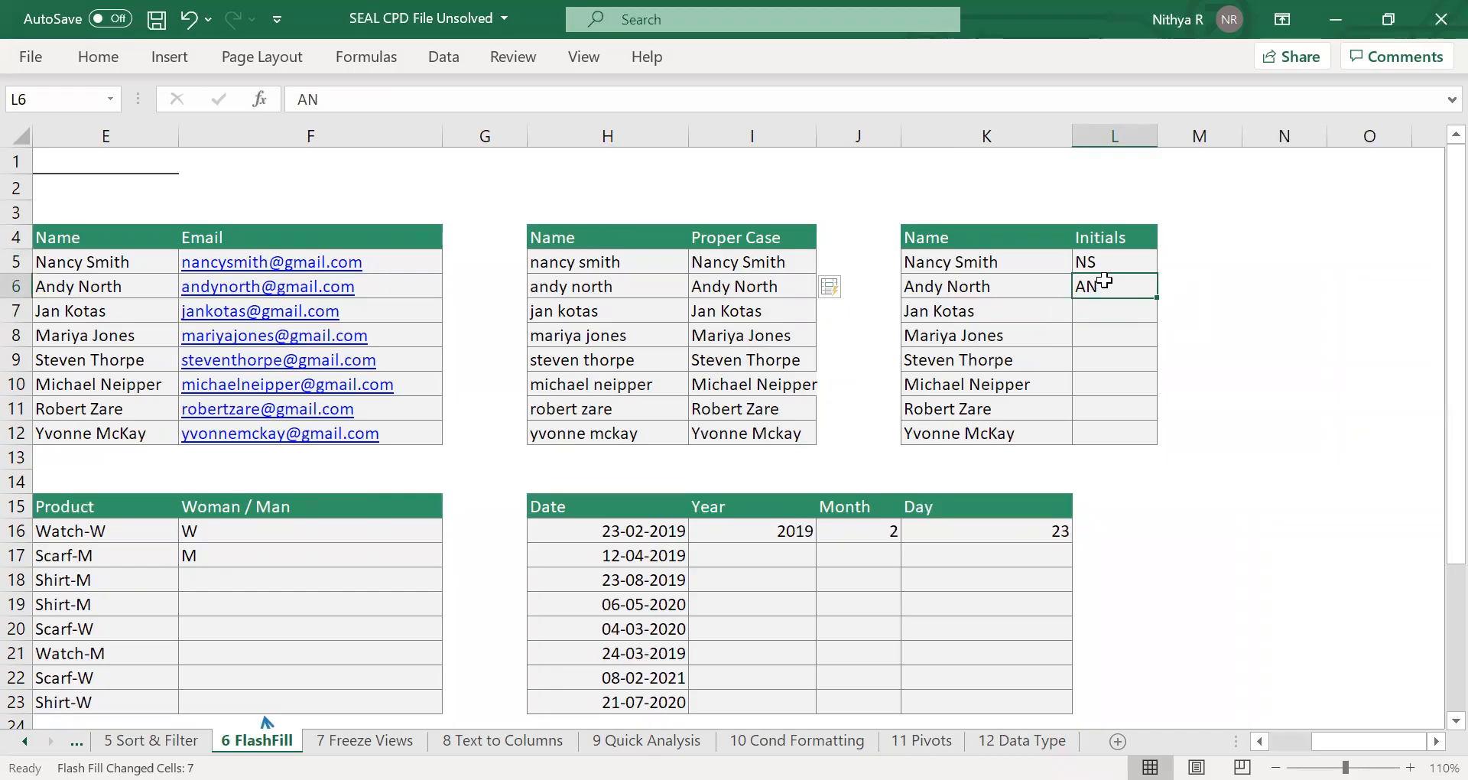
click(1105, 260)
drag(1106, 260, 1093, 442)
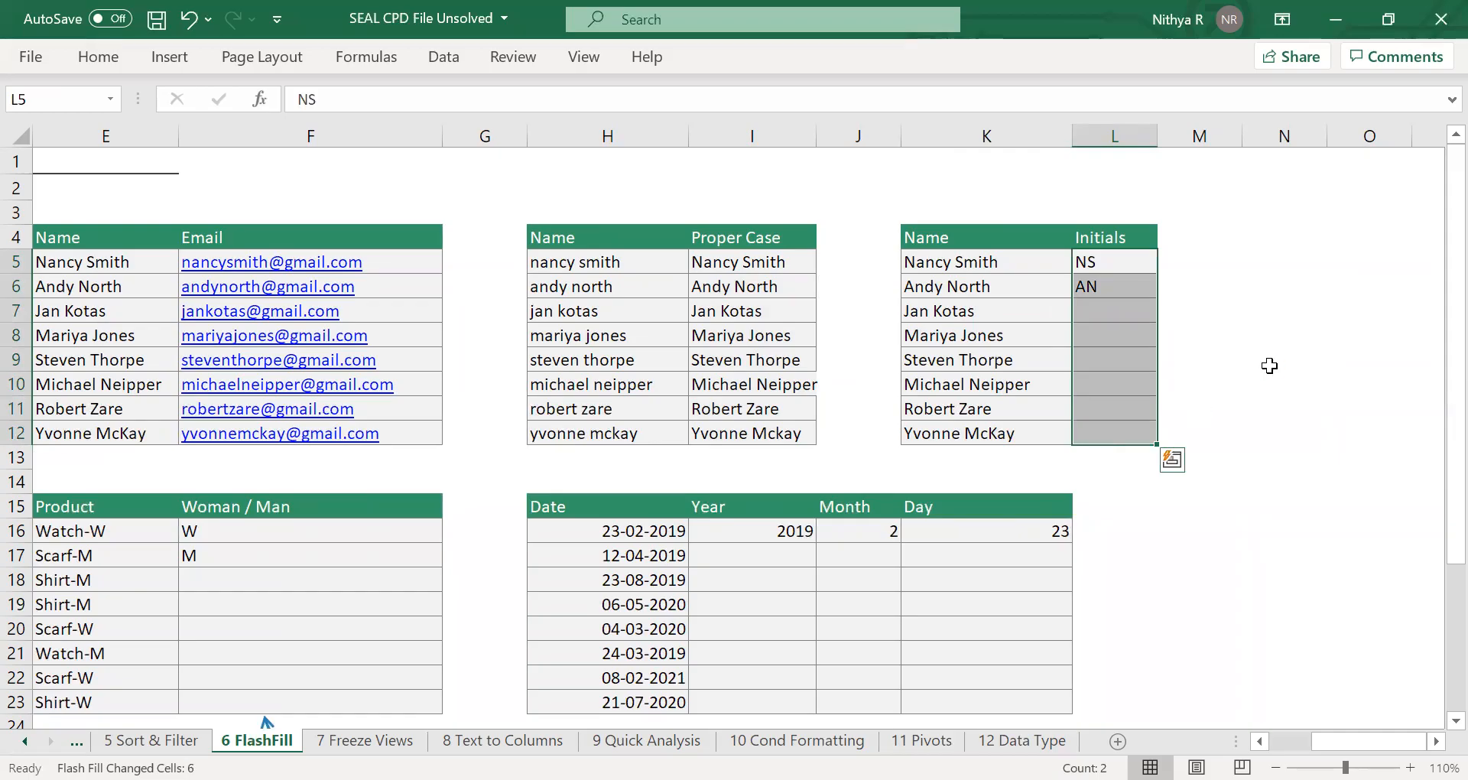
key(ctrl+e)
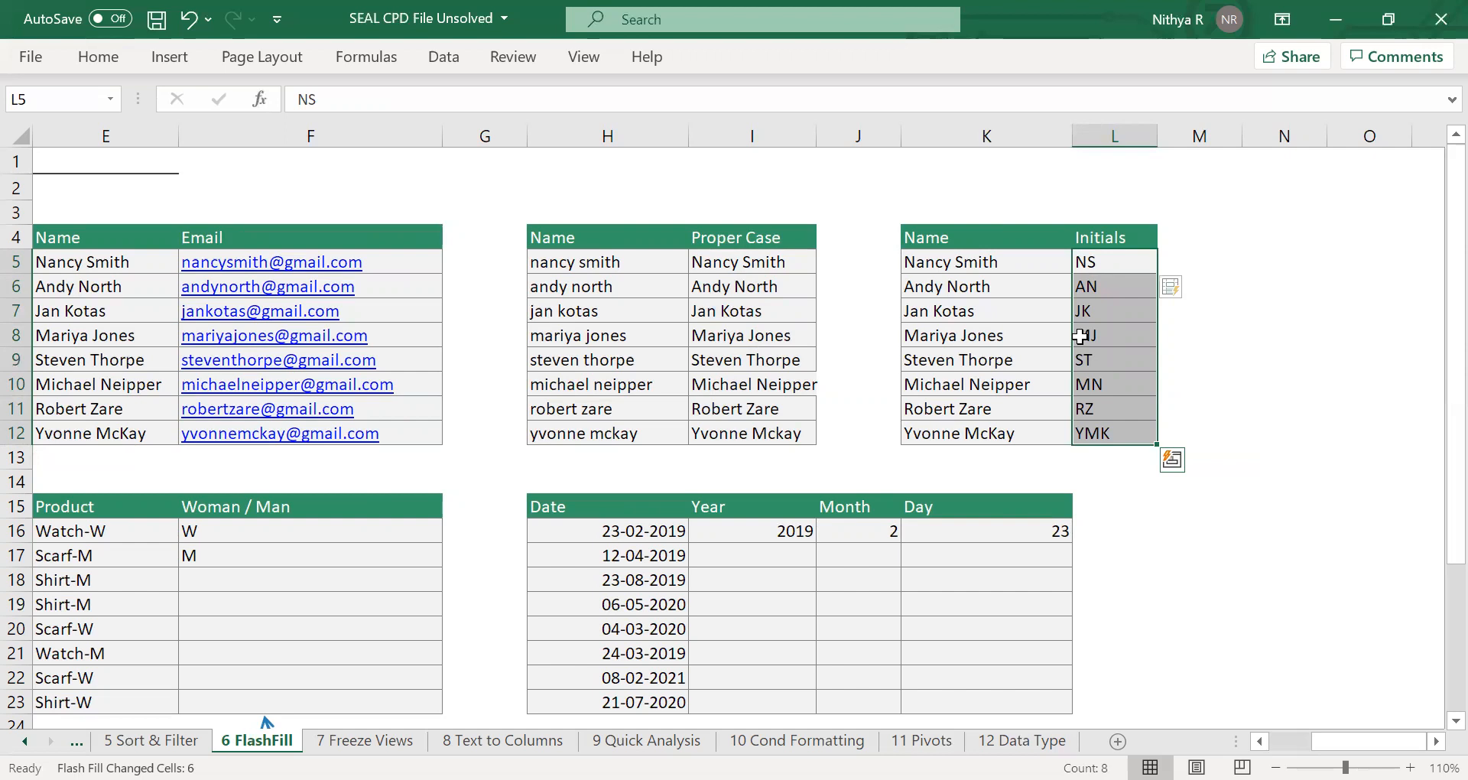
Enter the first person's full name in C16, combining the first and last names with a space.
scroll(1079, 337, left, 1)
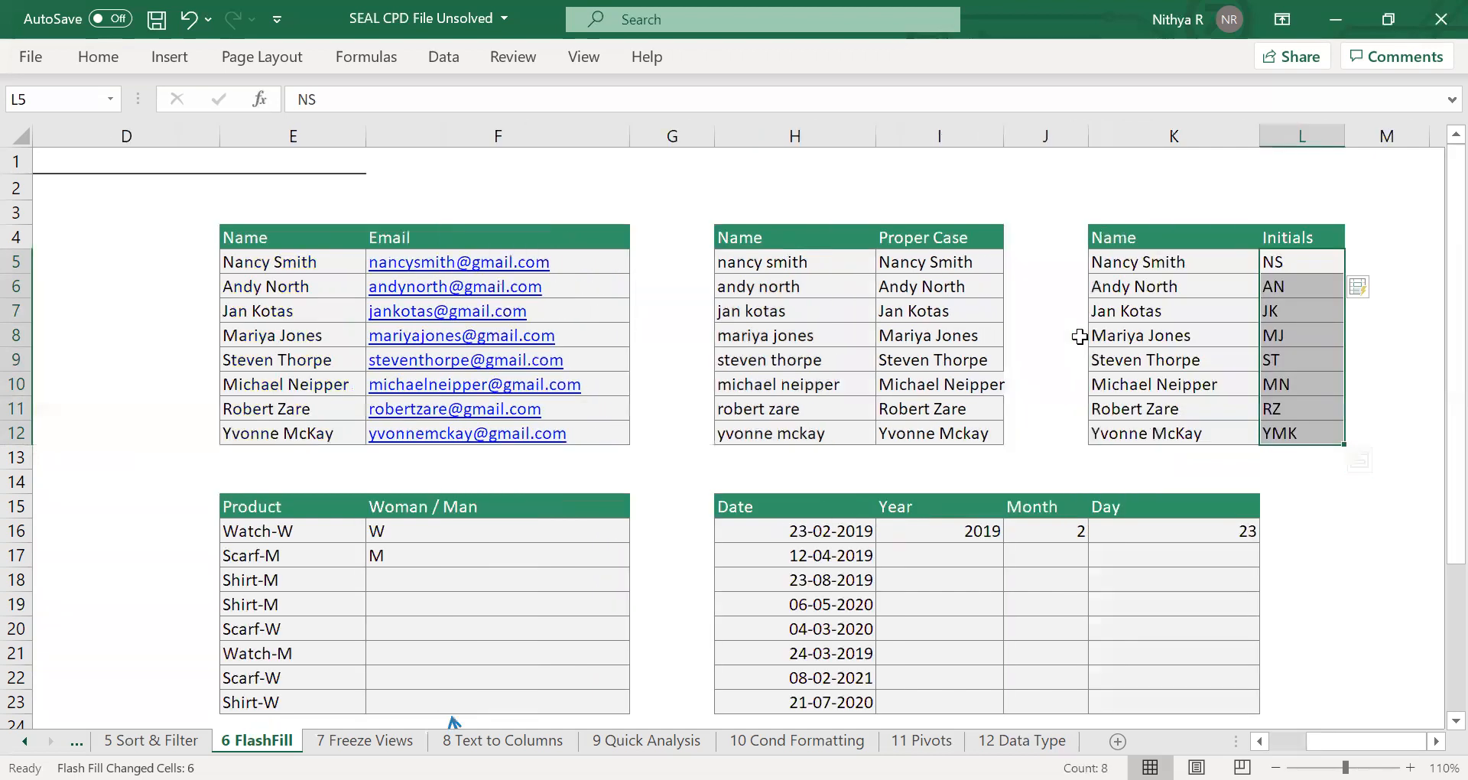
scroll(1079, 336, left, 3)
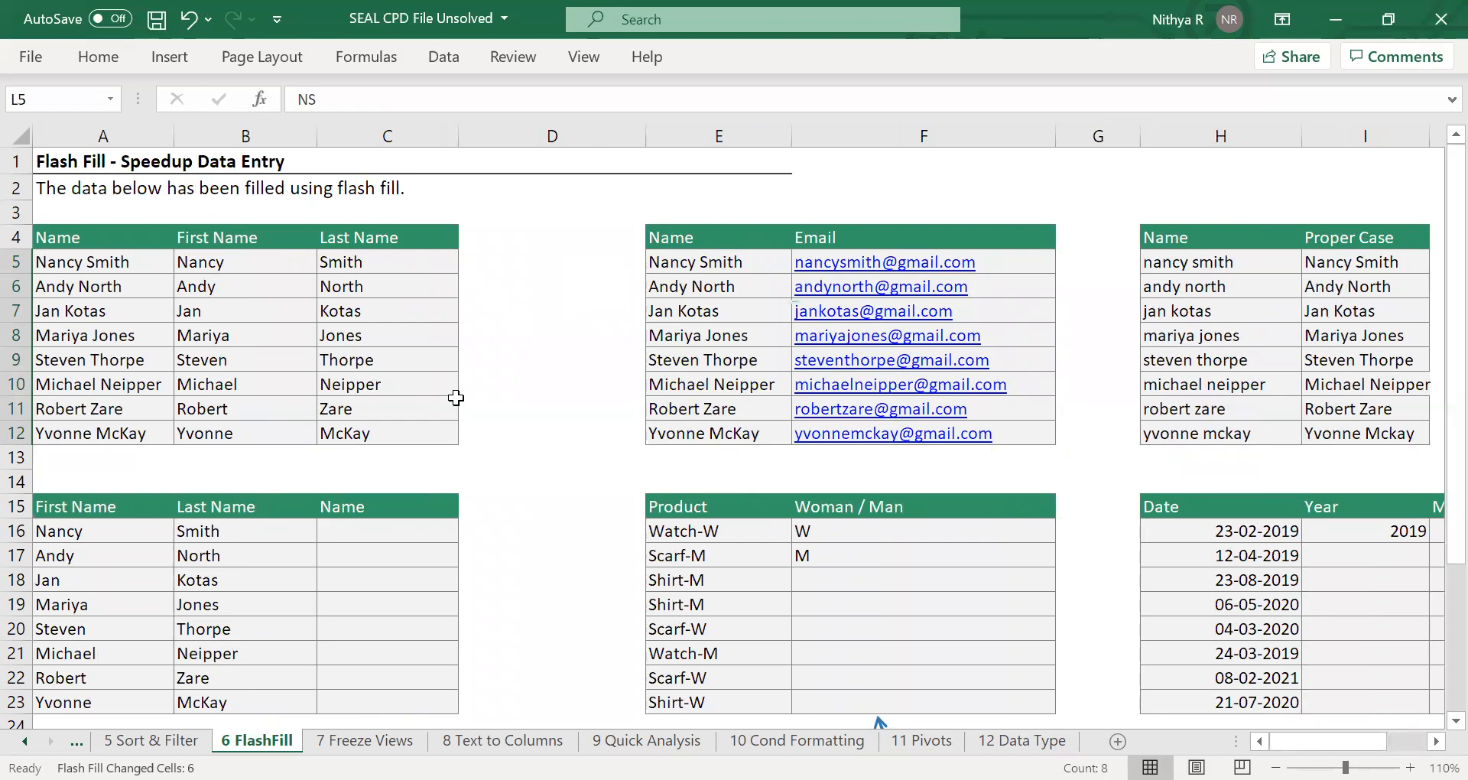
scroll(455, 398, down, 2)
click(417, 406)
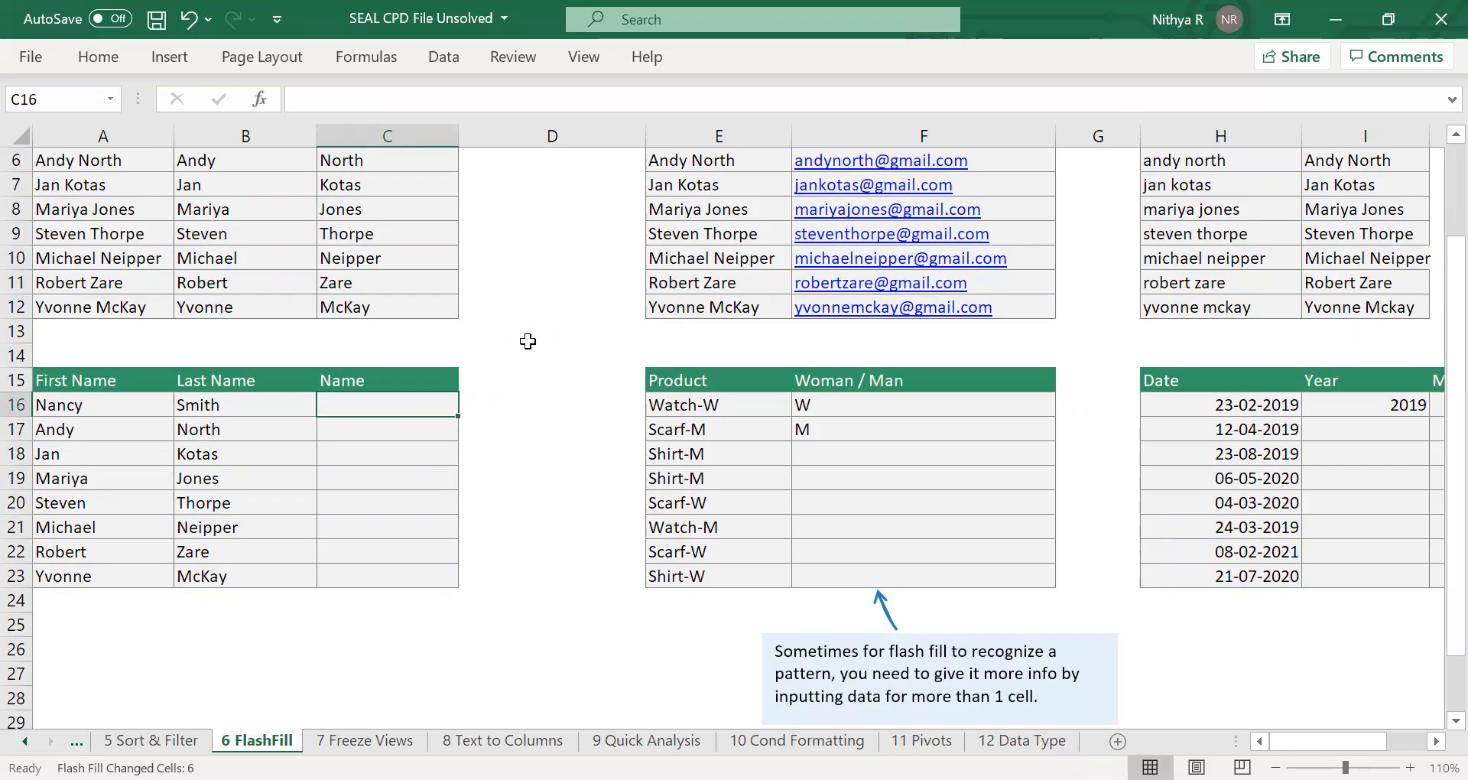
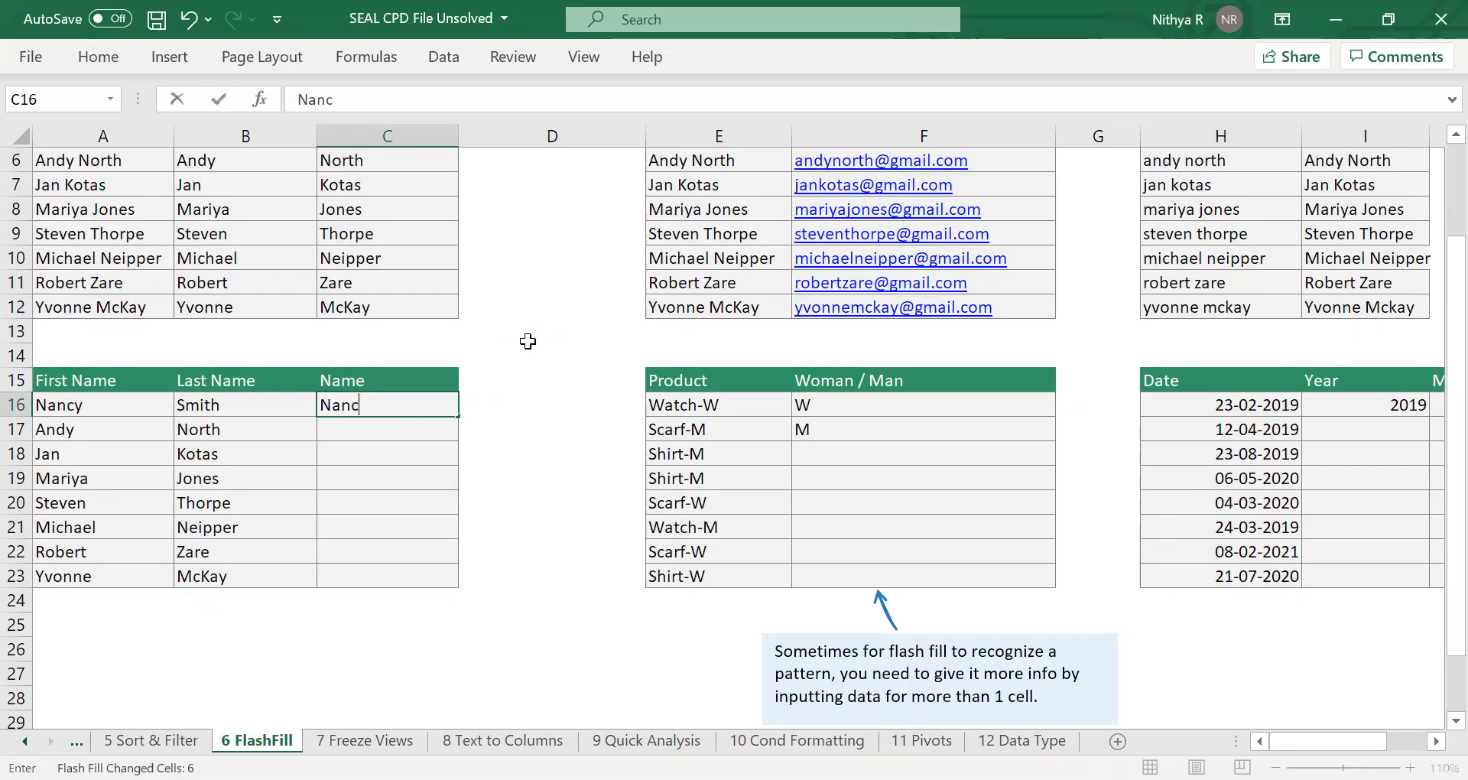
key(Return)
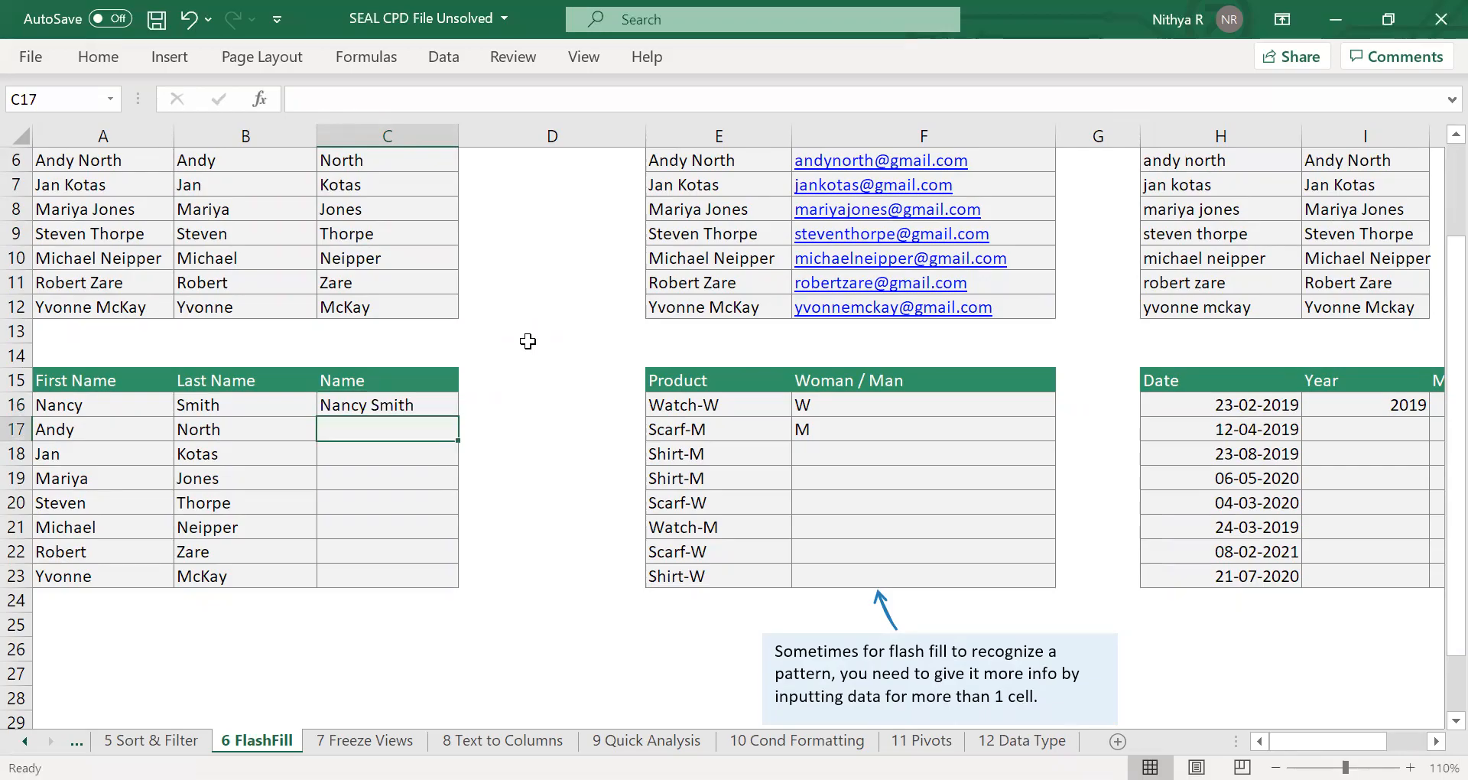
Flash Fill the combined Name column over C16:C23.
click(423, 399)
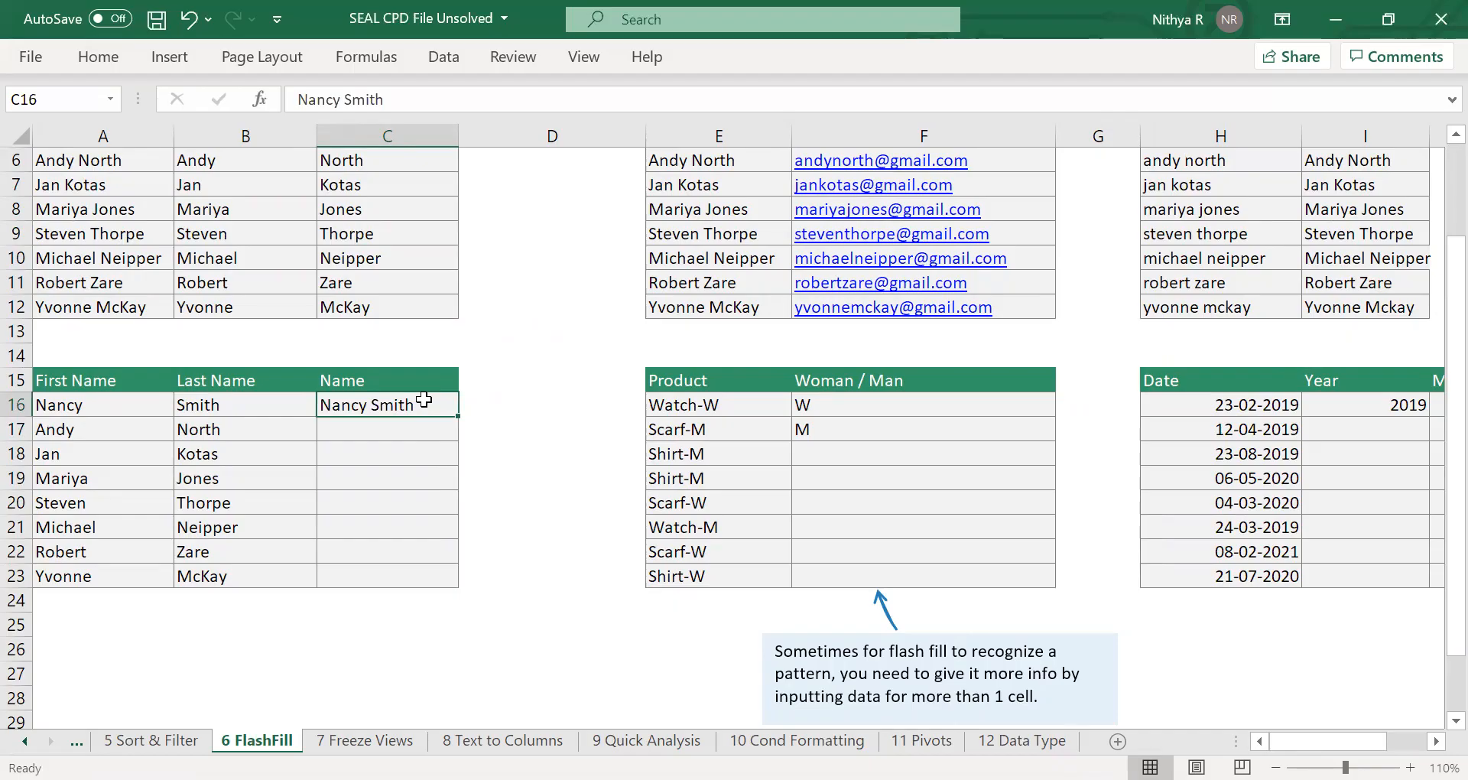
drag(417, 404, 404, 583)
key(ctrl+e)
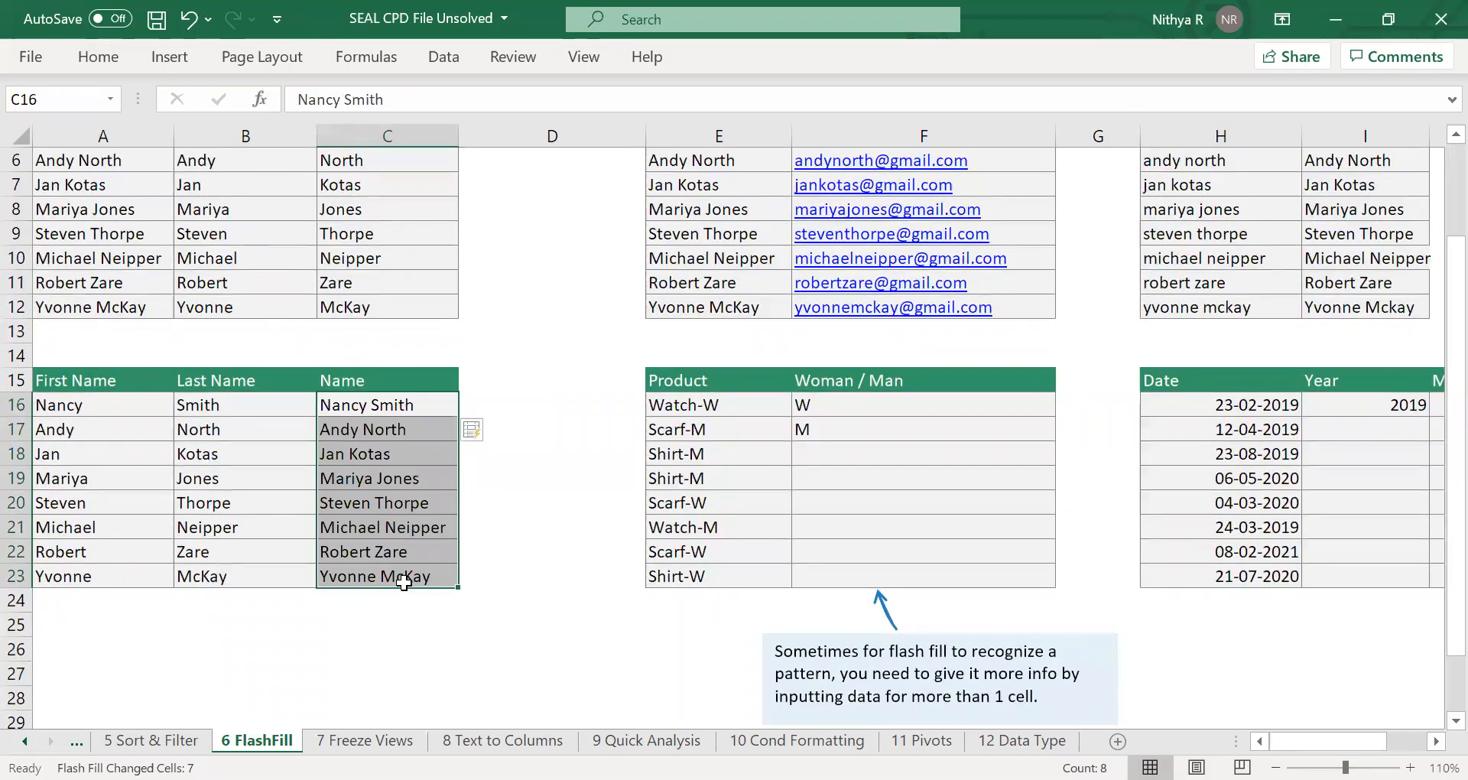
click(535, 525)
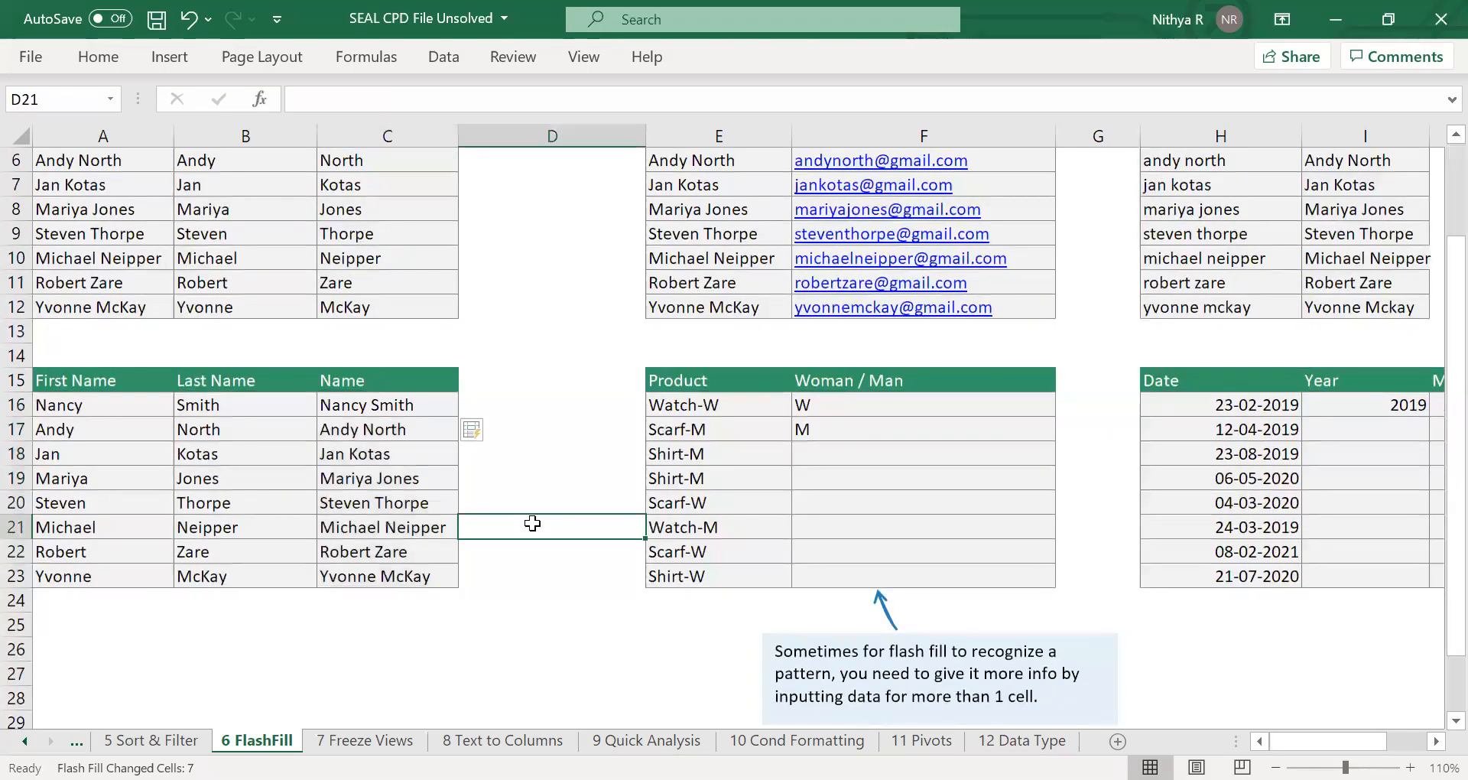
Flash Fill the Woman / Man column over F16:F23, using the existing W and M entries as the pattern.
click(862, 457)
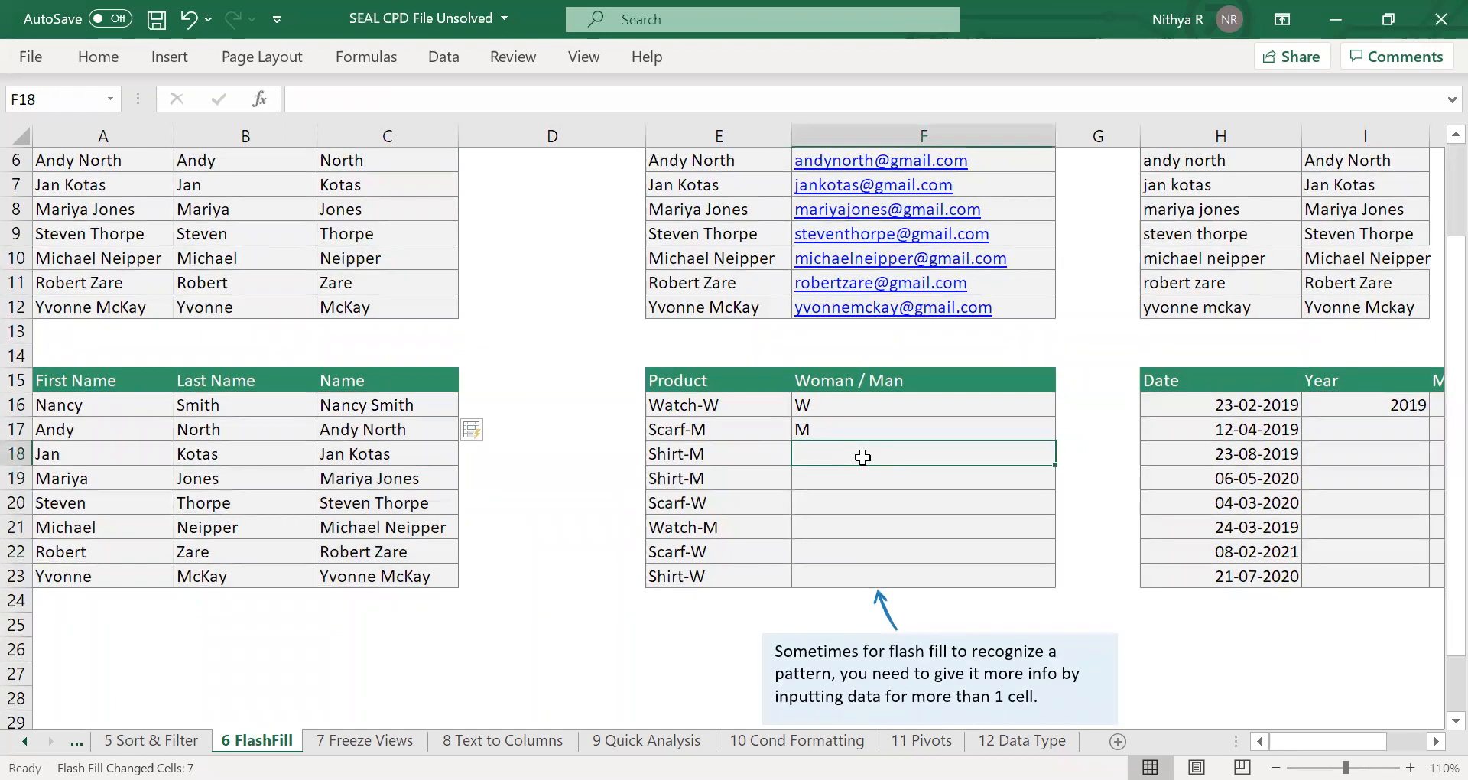
scroll(862, 456, right, 3)
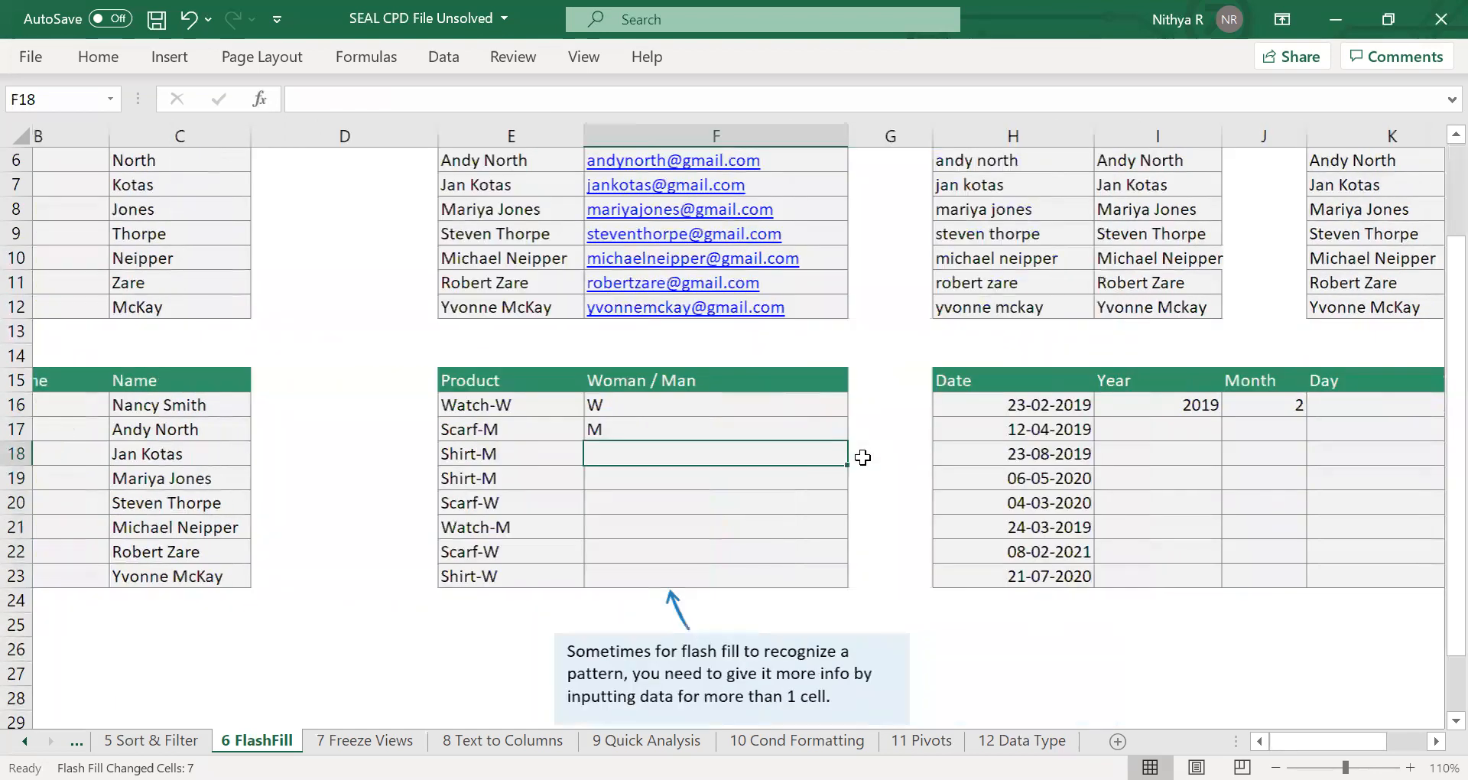
scroll(862, 456, right, 3)
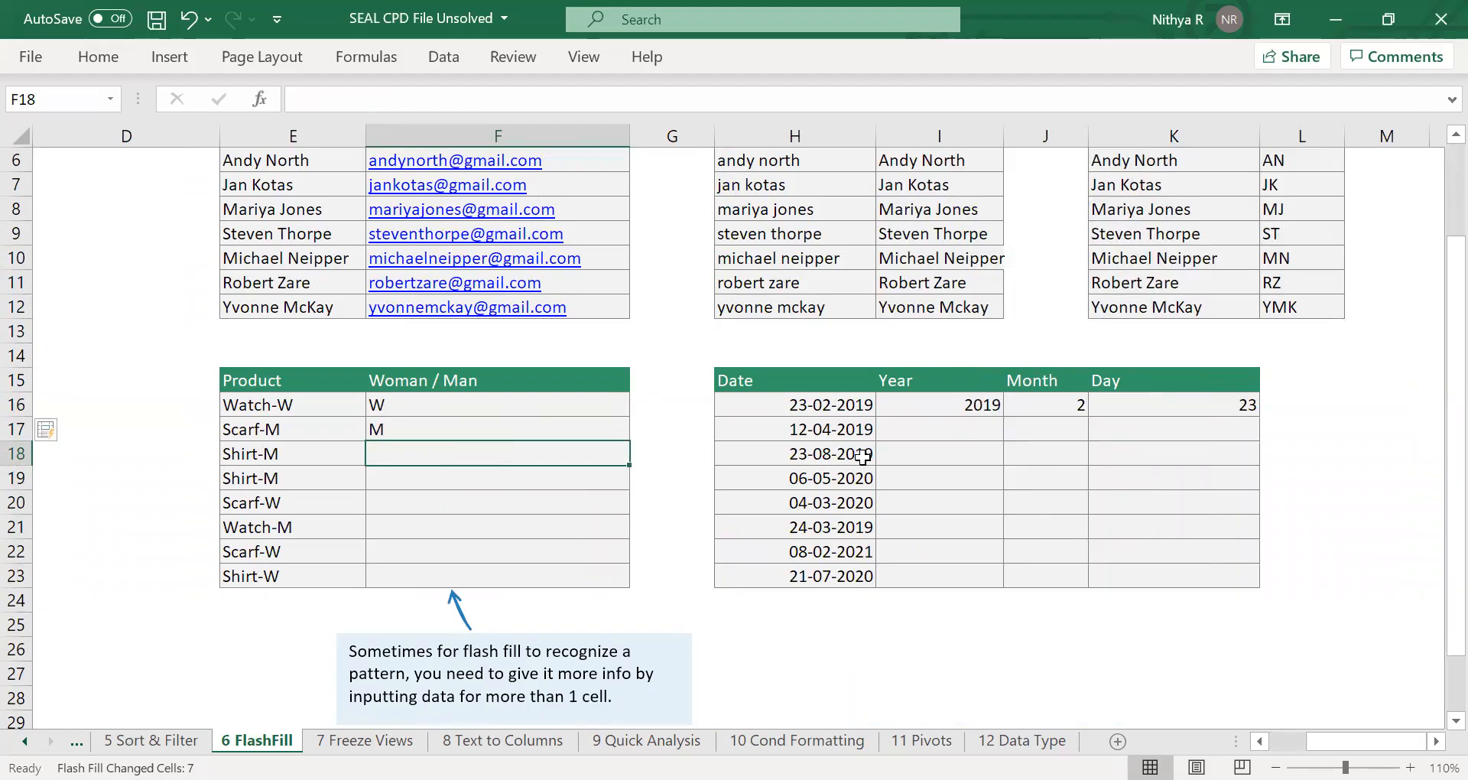
scroll(863, 457, down, 1)
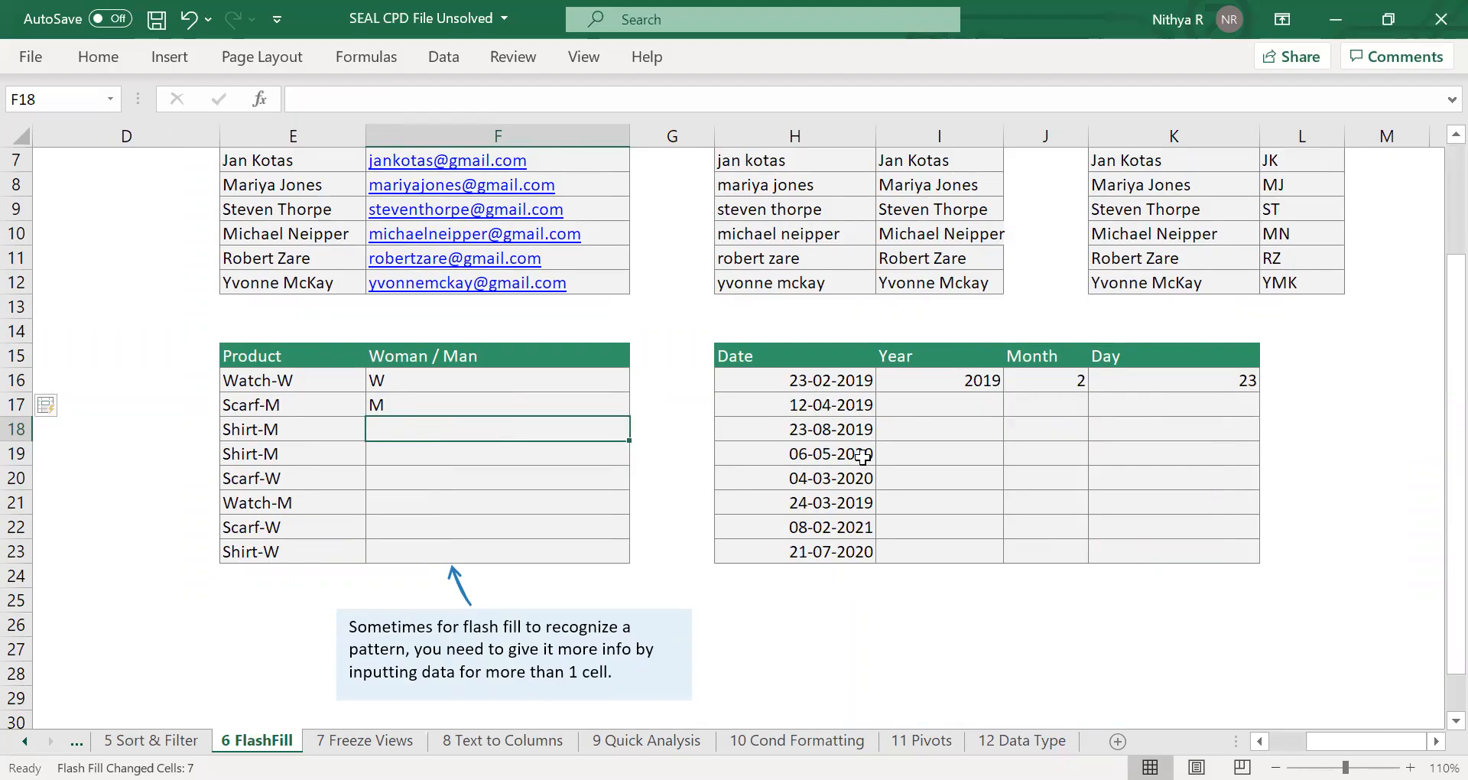
click(566, 373)
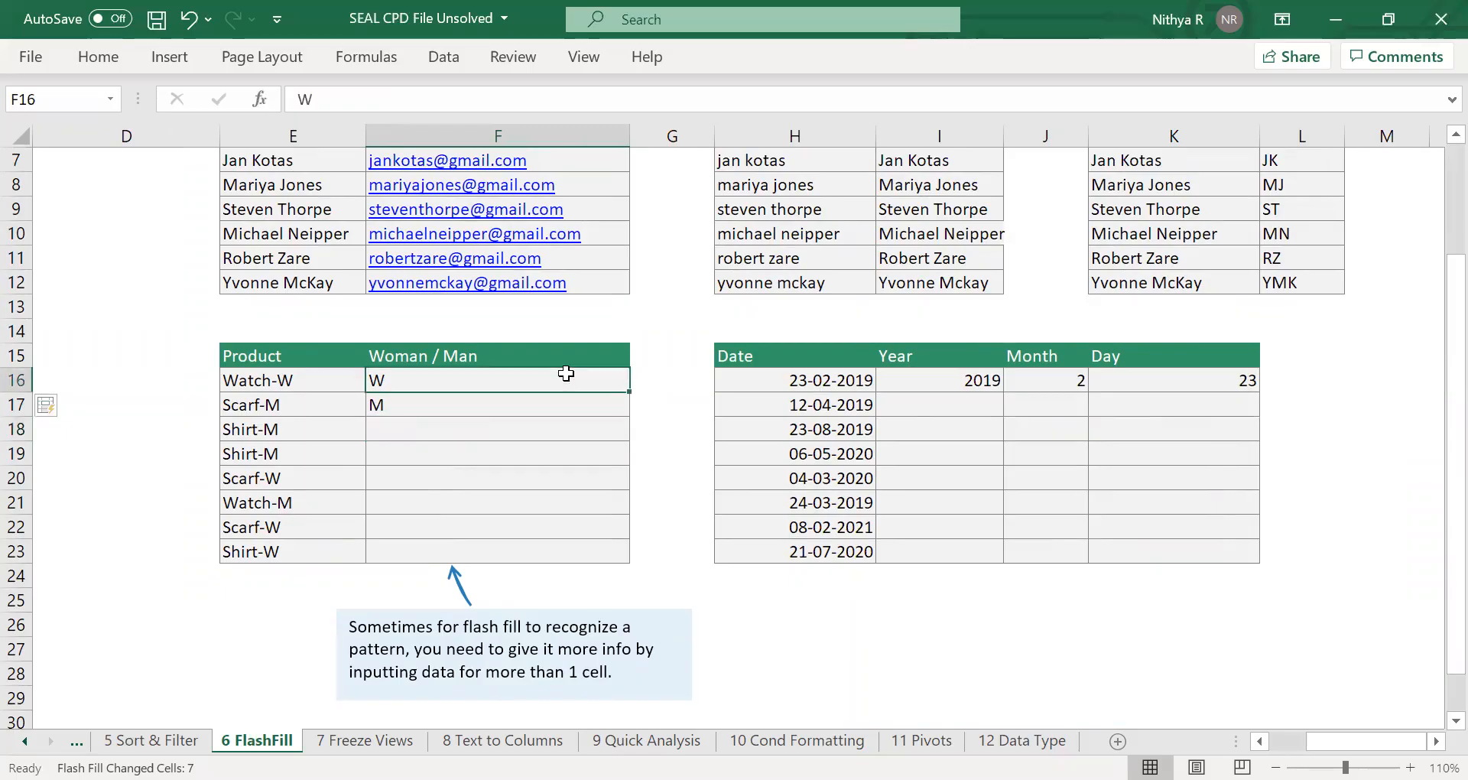
key(Down)
key(Up)
shift+click(496, 543)
key(ctrl+e)
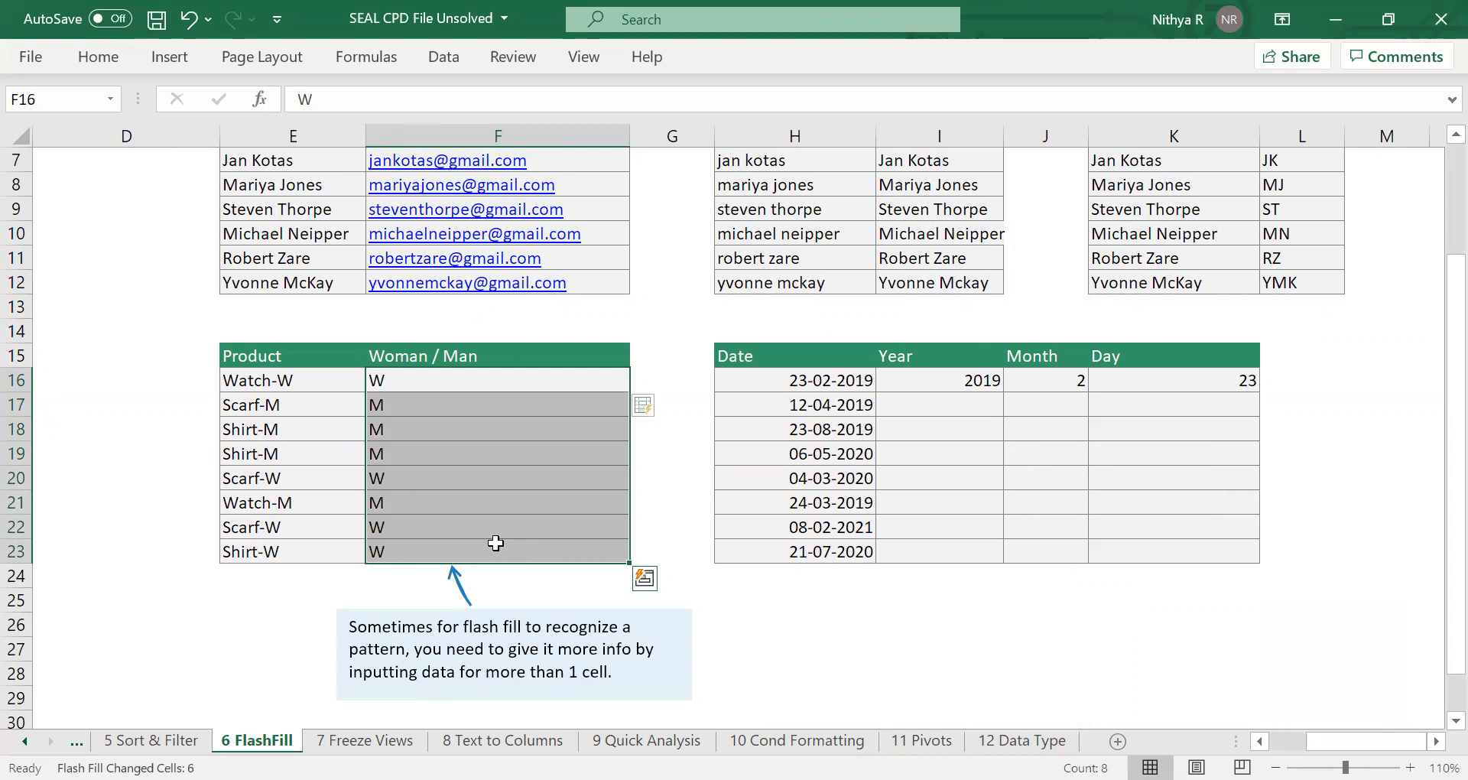
Flash Fill the Year column over I16:I23, using the year in I16 as the pattern.
click(879, 533)
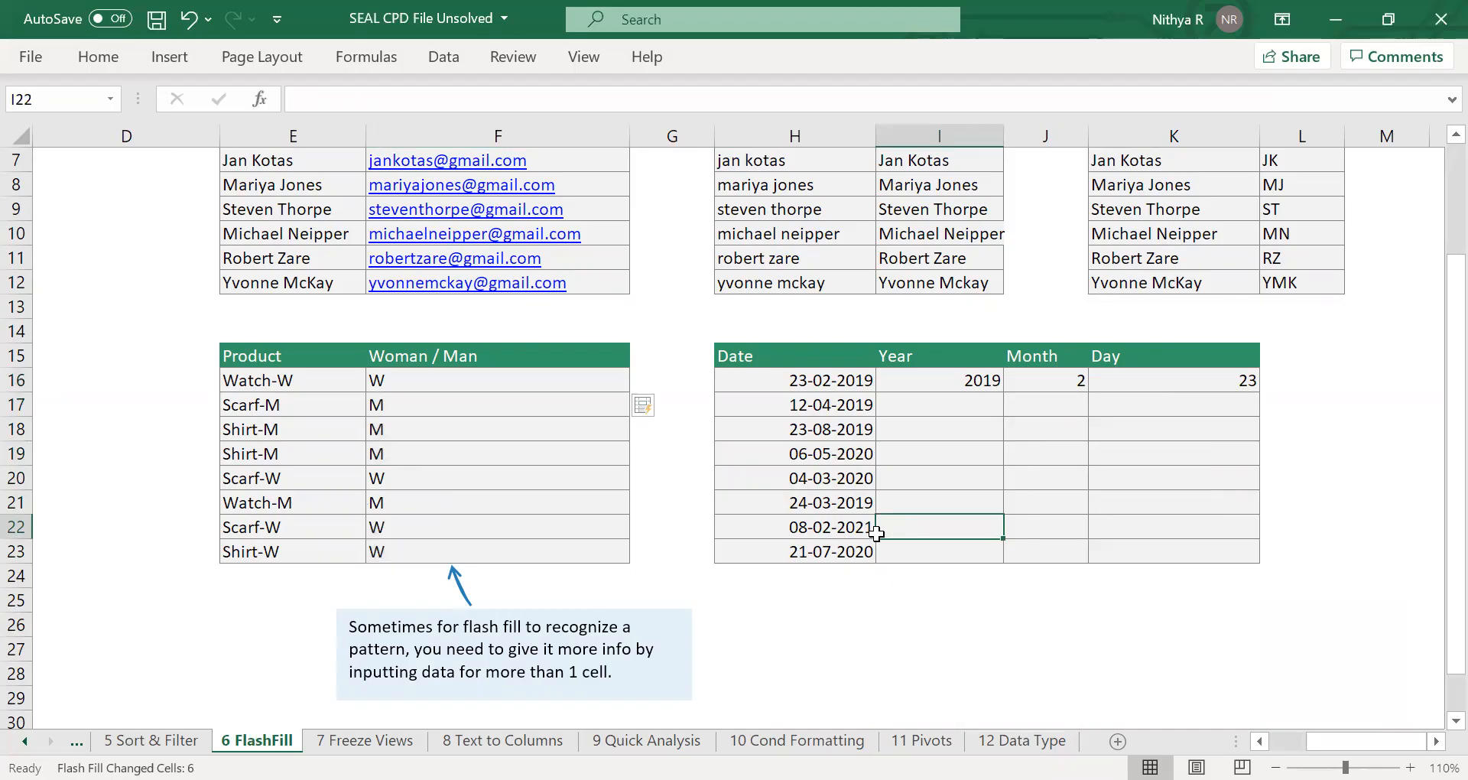
scroll(876, 534, right, 2)
click(649, 403)
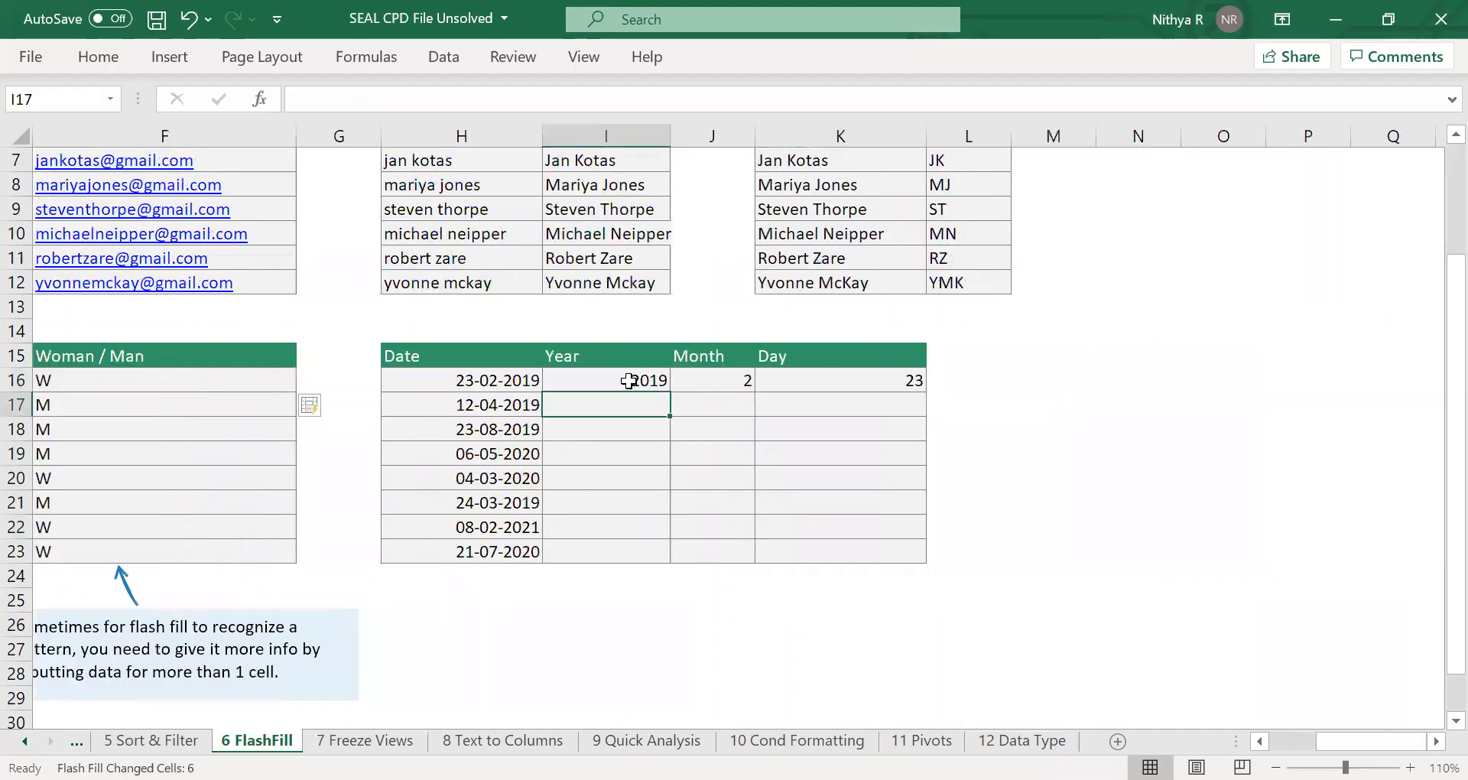
click(628, 381)
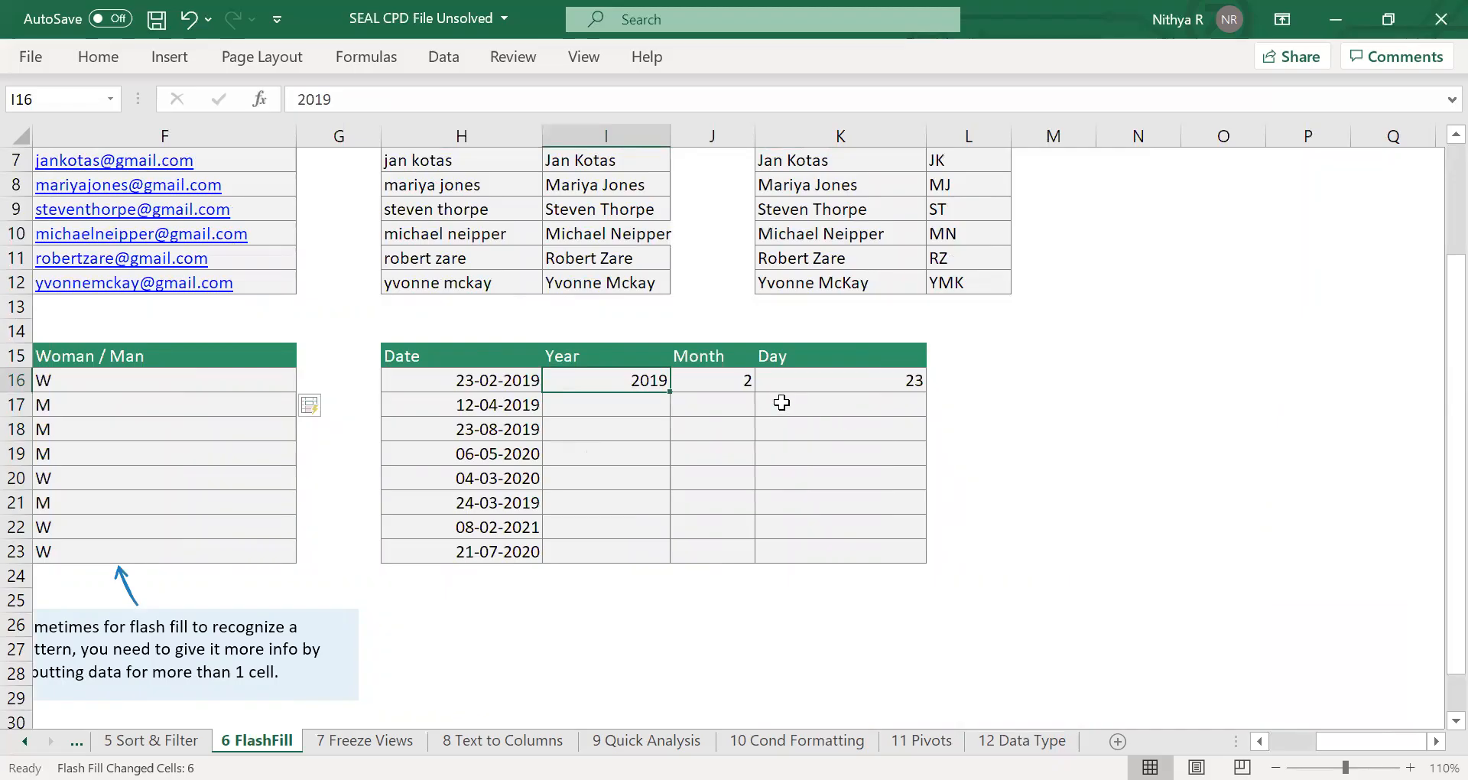
drag(630, 377, 634, 550)
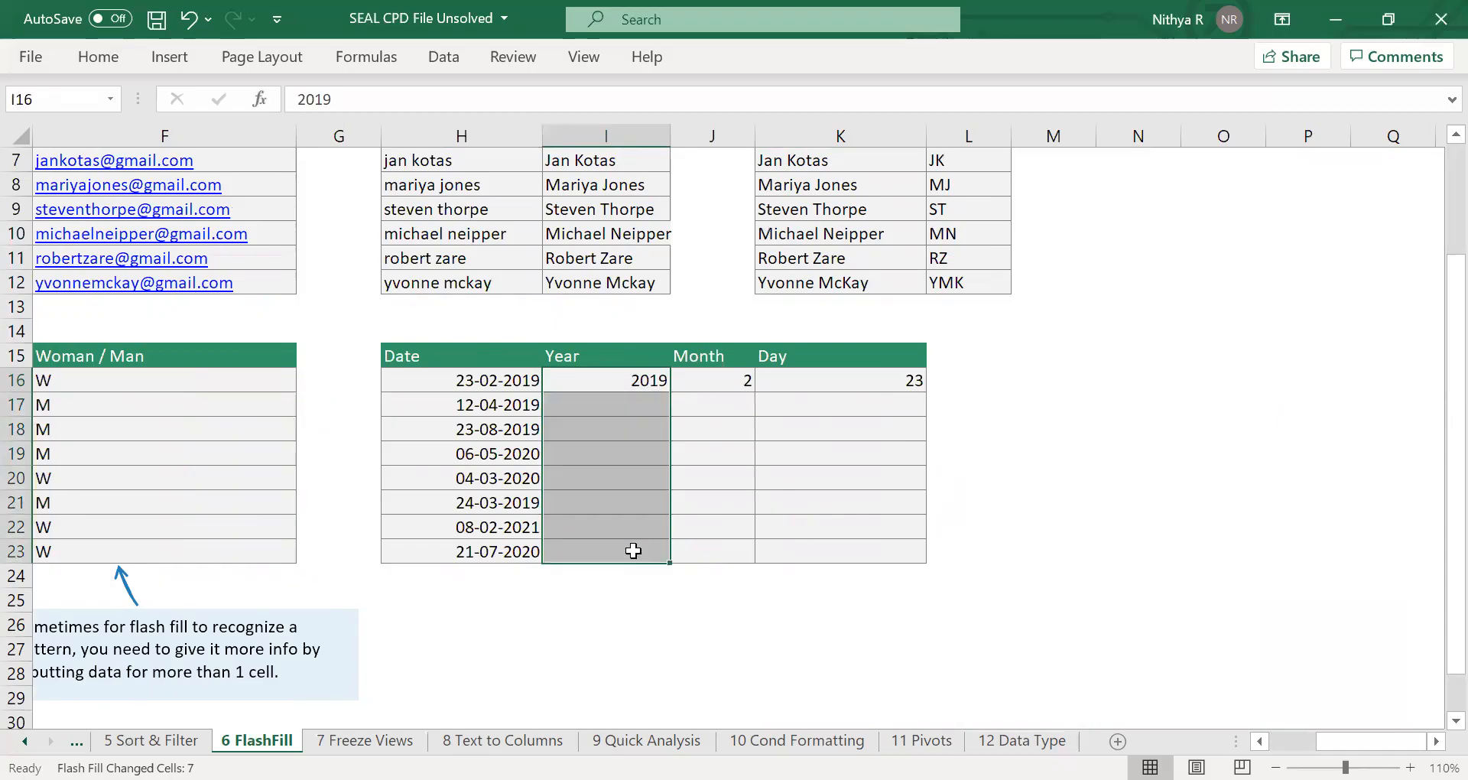
key(ctrl+e)
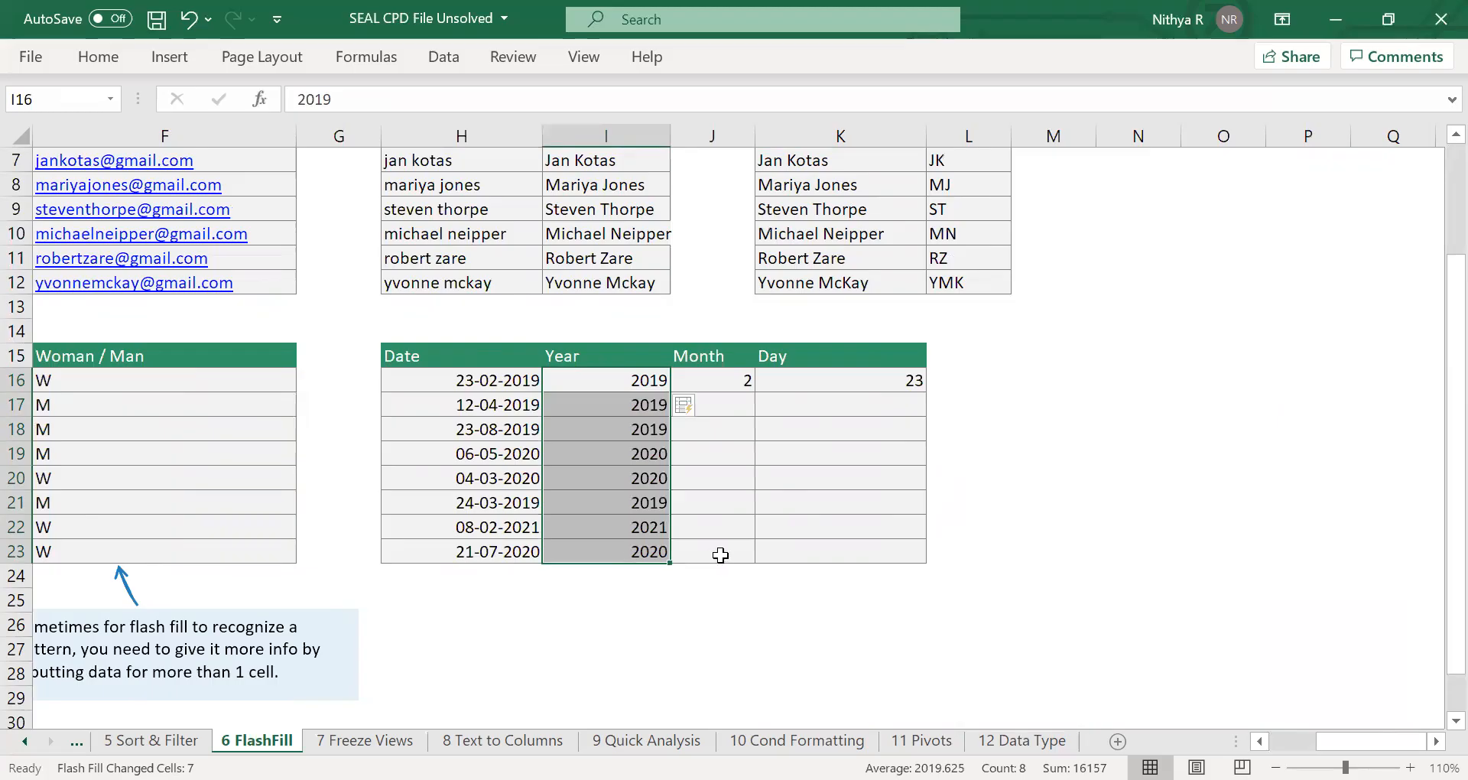
Flash Fill the Month column over J16:J23 from the single example in J16, and correct J17 to 4.
drag(729, 381, 700, 550)
key(ctrl+e)
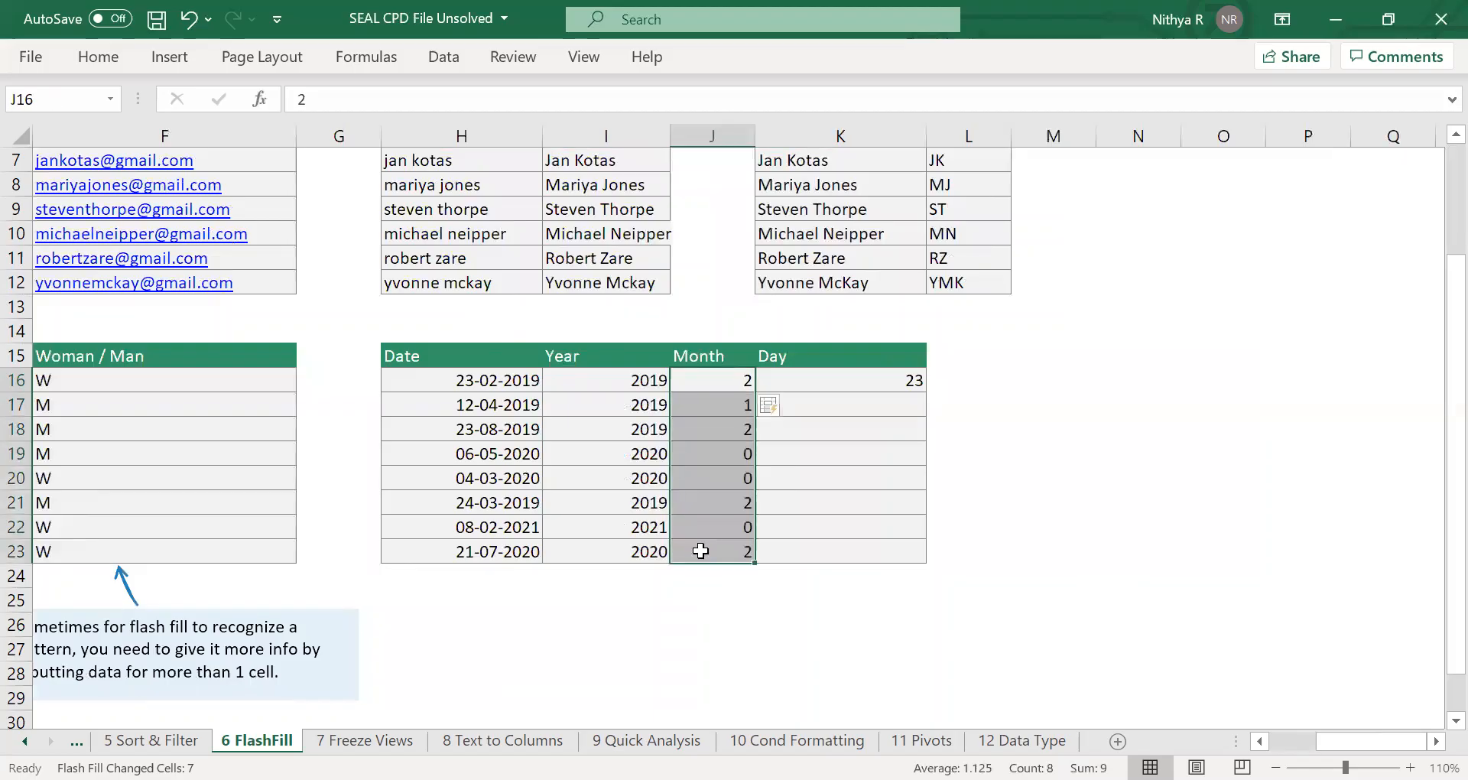
click(719, 405)
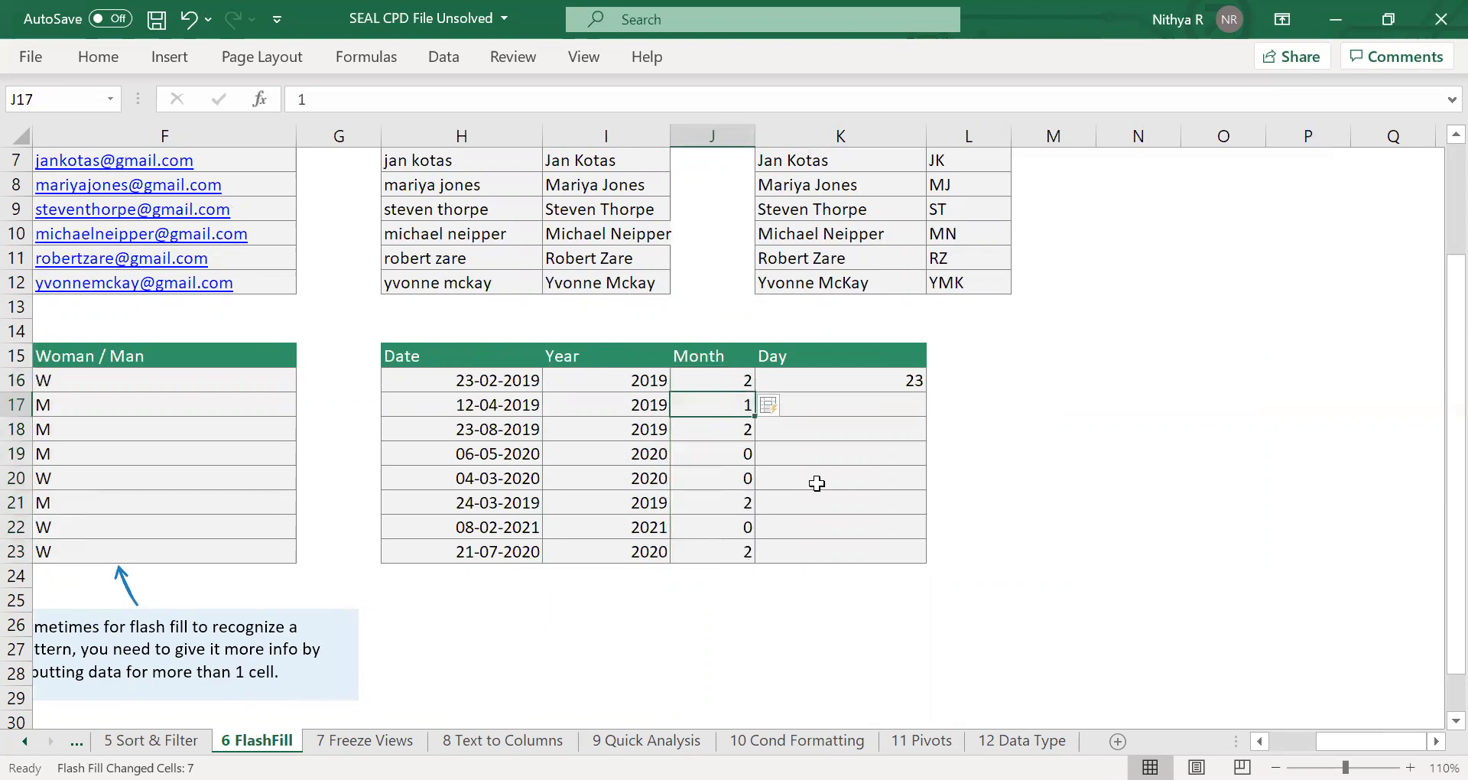
text(4)
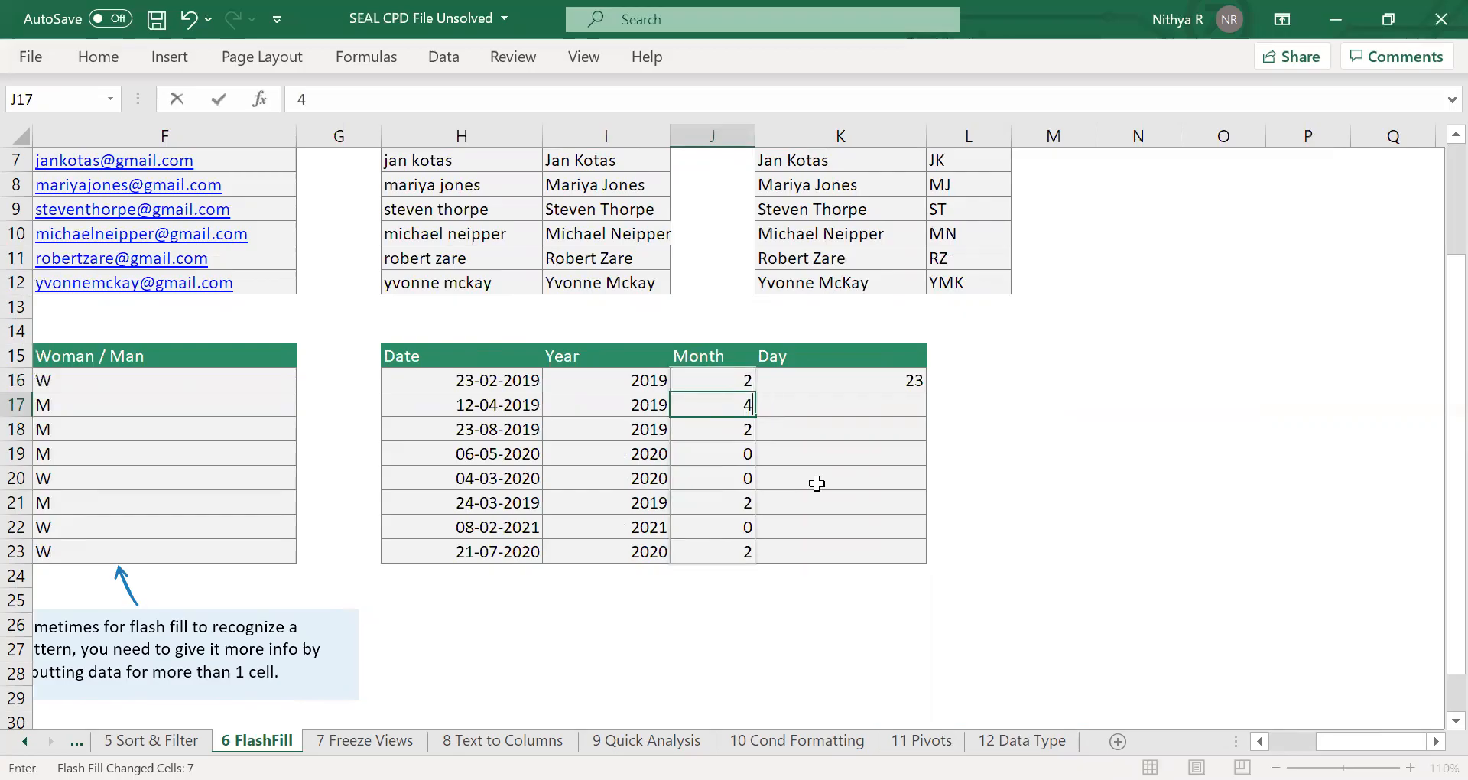
key(Return)
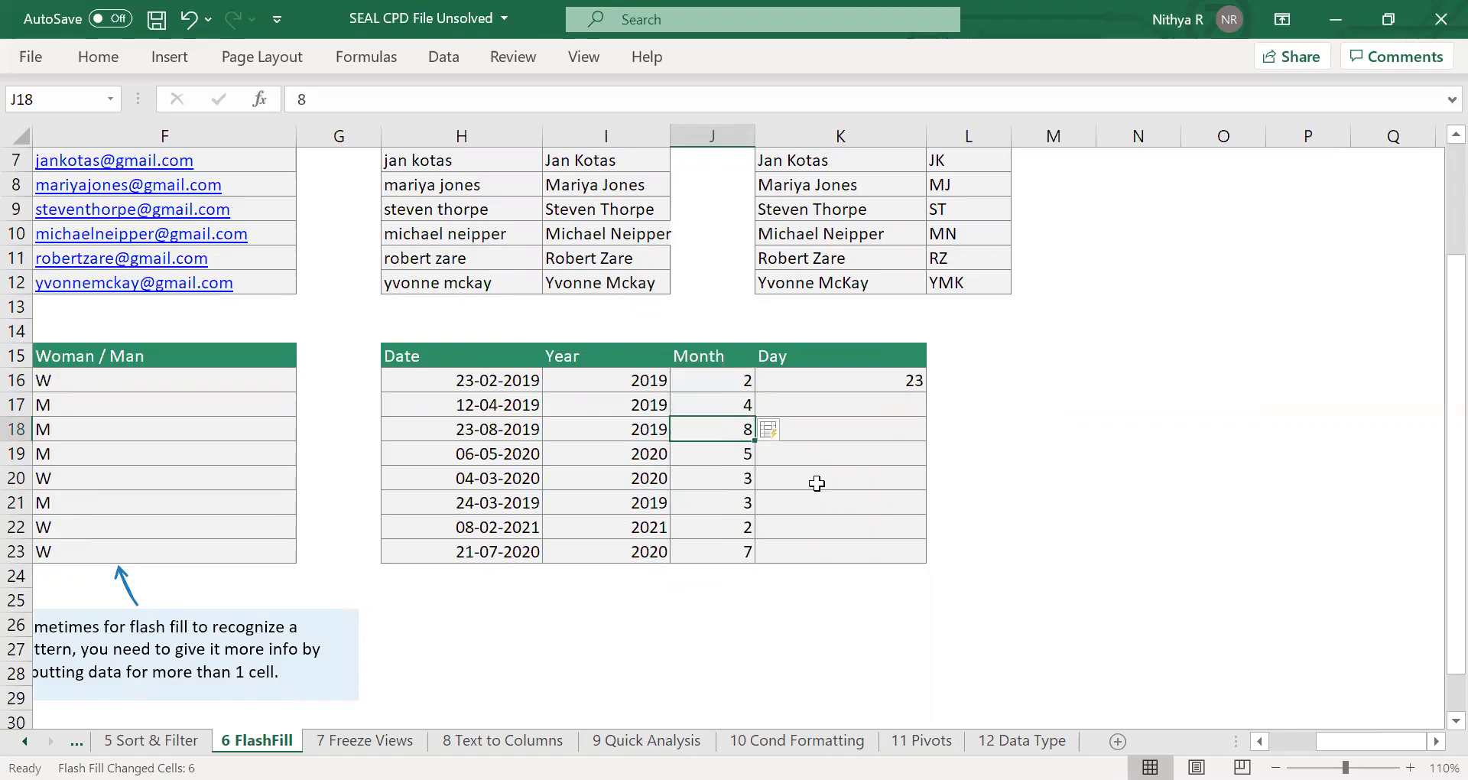
Undo the correction of J17 and the refill of the Month column it caused.
key(ctrl+z)
key(ctrl+z)
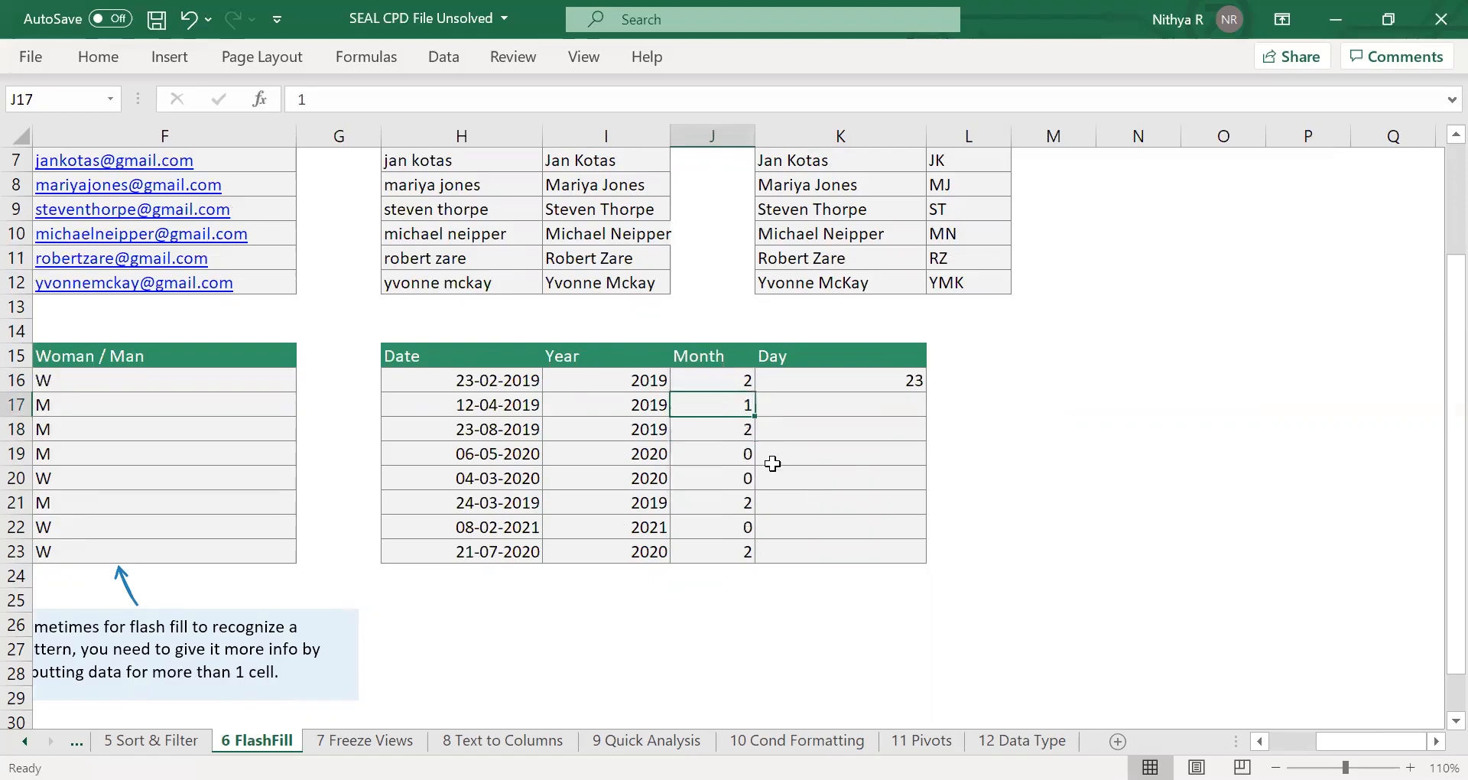
click(726, 380)
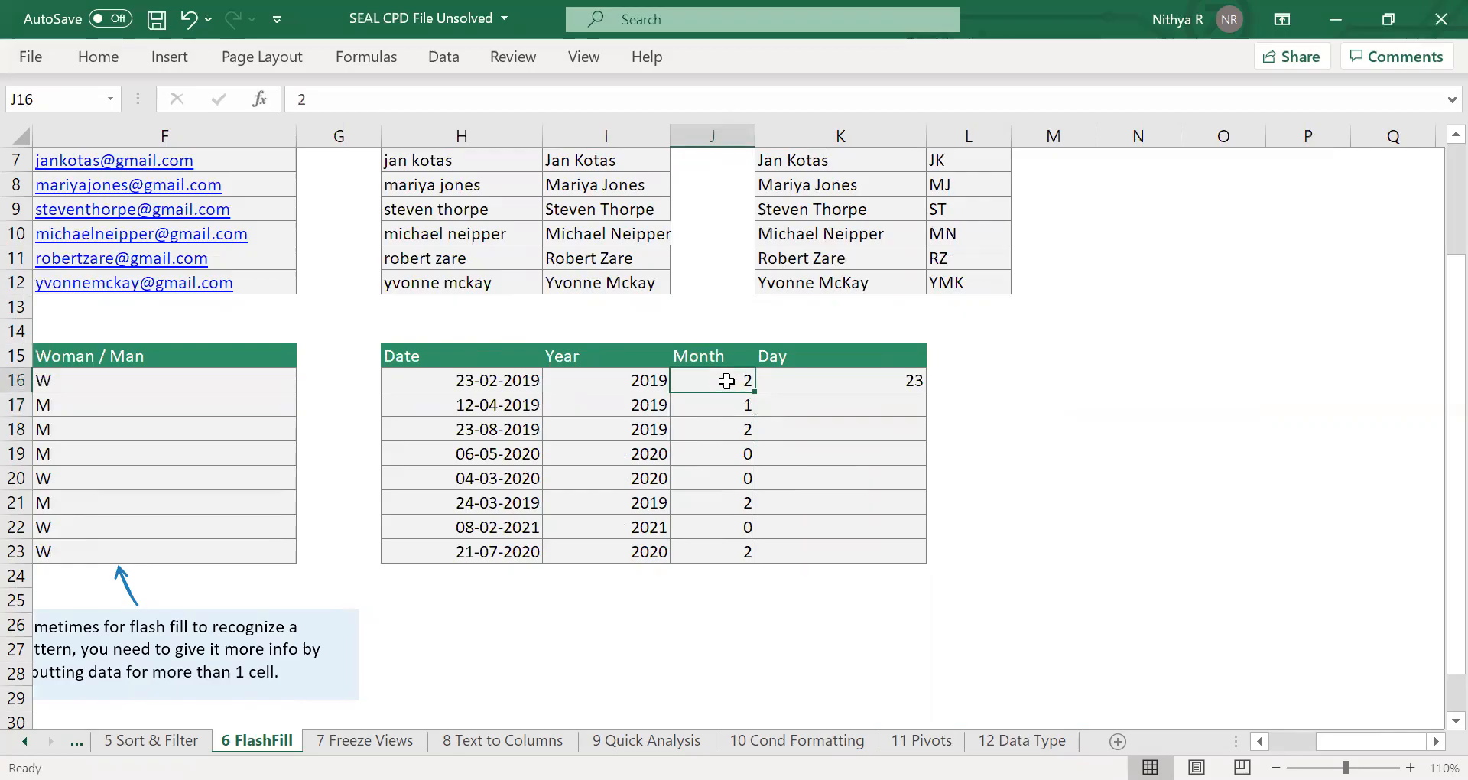
Set the month in J17 to 4 as a second example for the Month column.
click(735, 409)
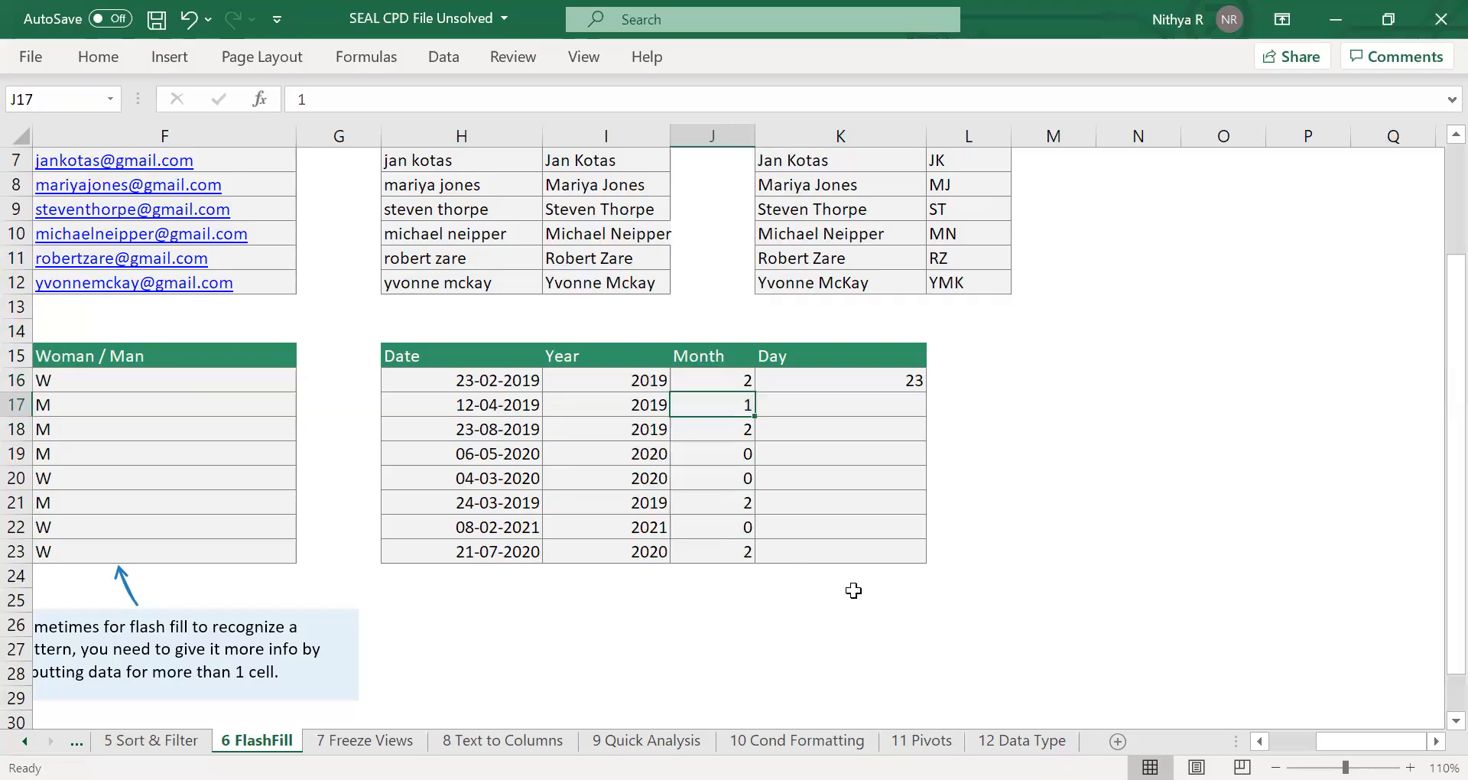
text(4)
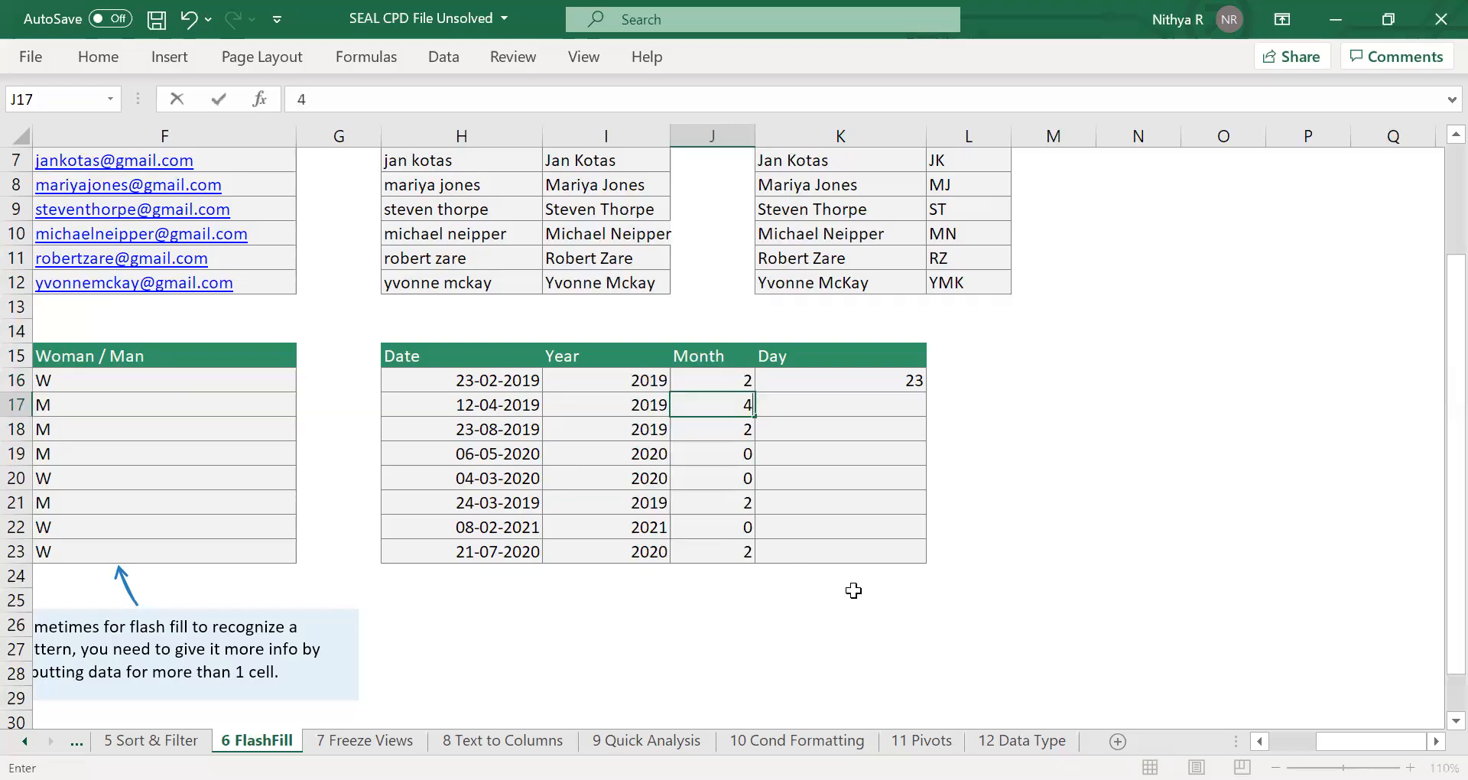
key(Return)
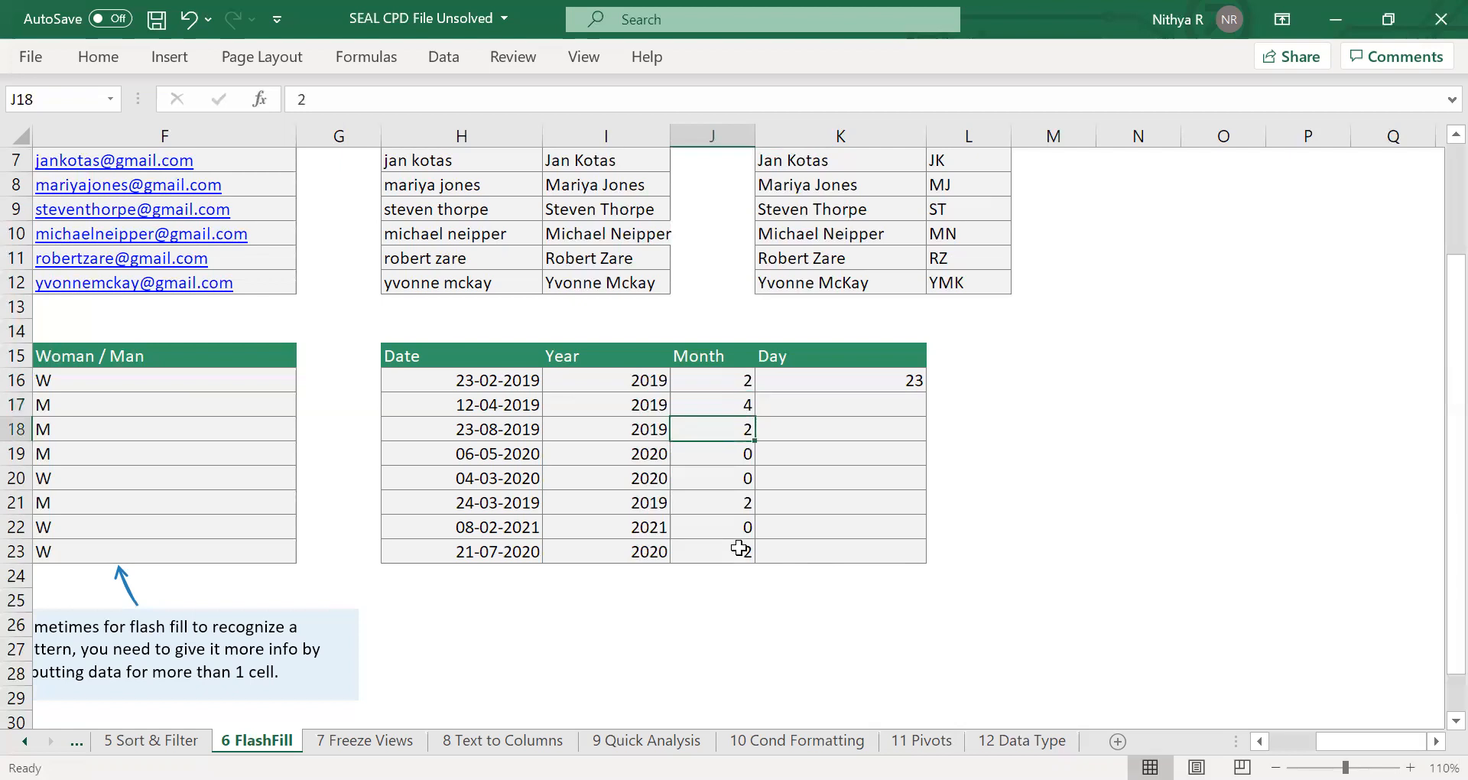
Try to Flash Fill J16:J23 over the wrong months already filled in, and dismiss the alerts.
drag(729, 381, 700, 549)
key(ctrl+e)
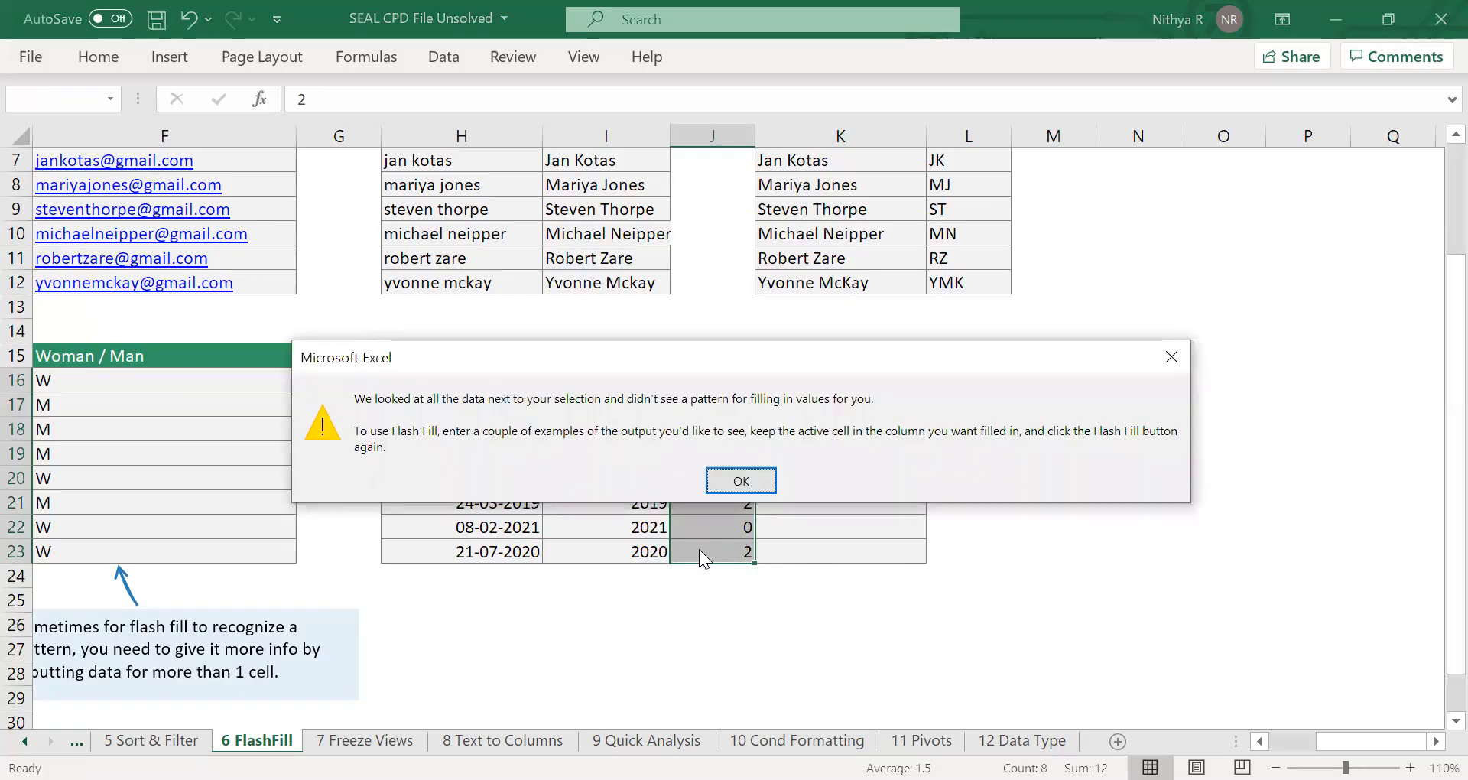
key(Return)
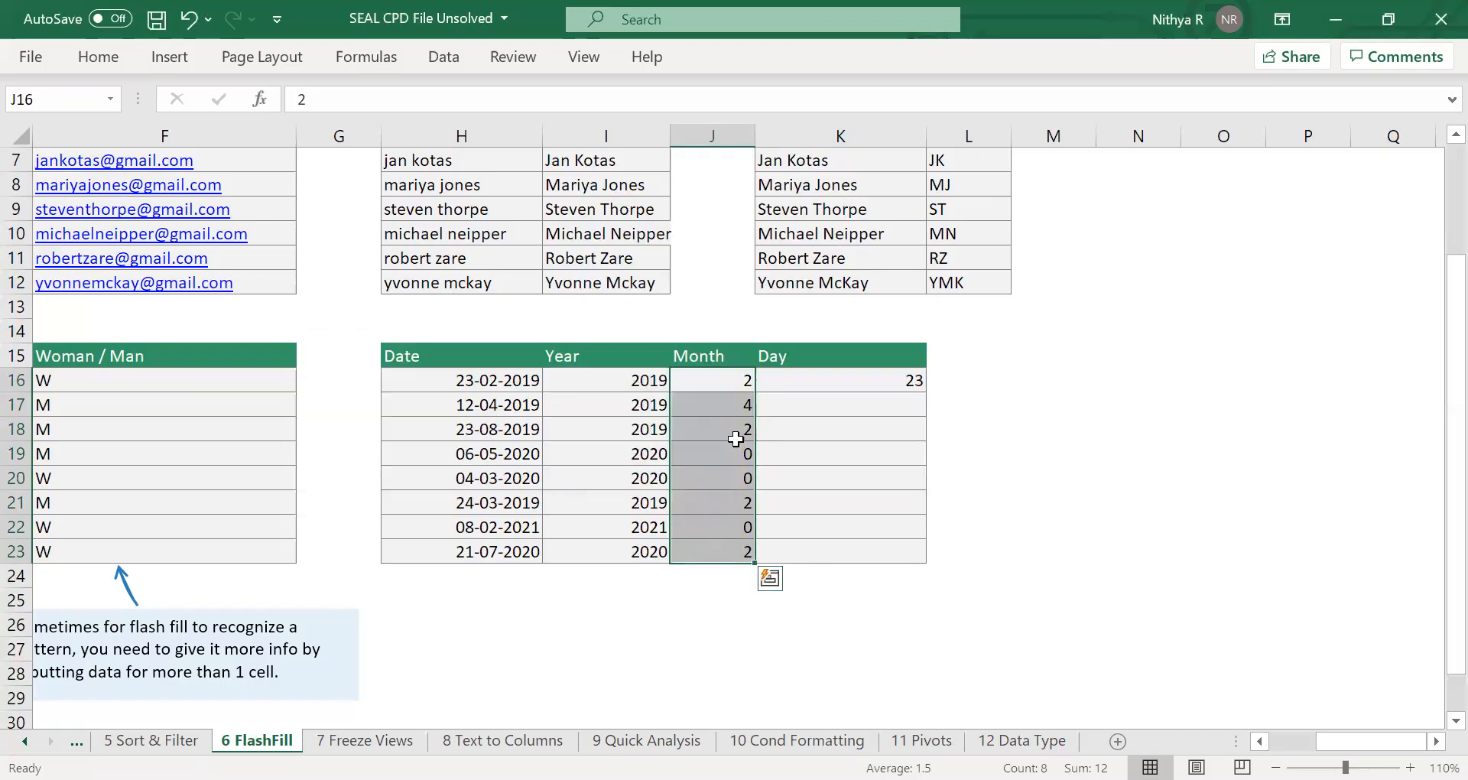
click(736, 438)
click(745, 388)
drag(746, 390, 721, 546)
key(ctrl+e)
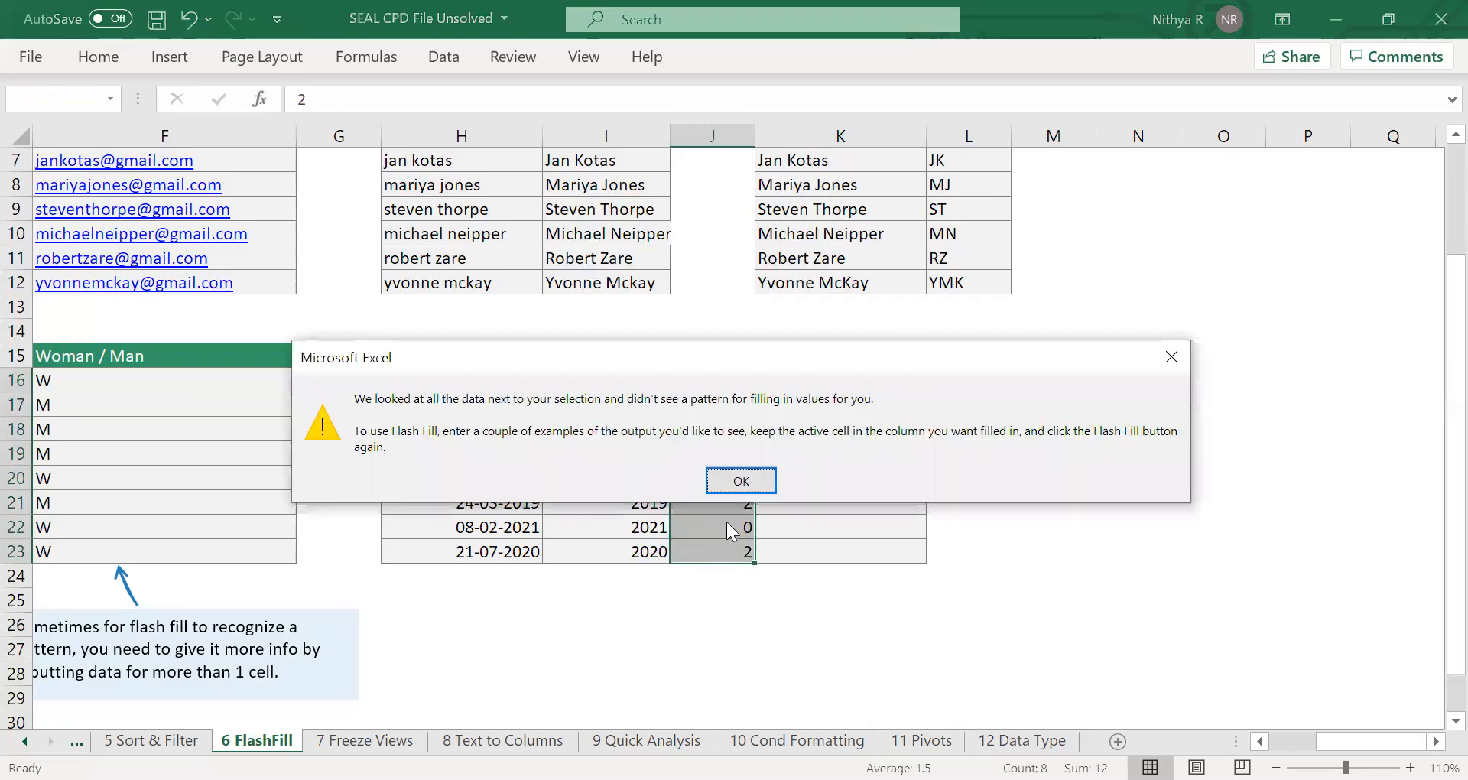
click(741, 481)
Clear the wrong months in J18:J23 and Flash Fill J16:J23 from the two remaining examples.
drag(727, 428, 705, 549)
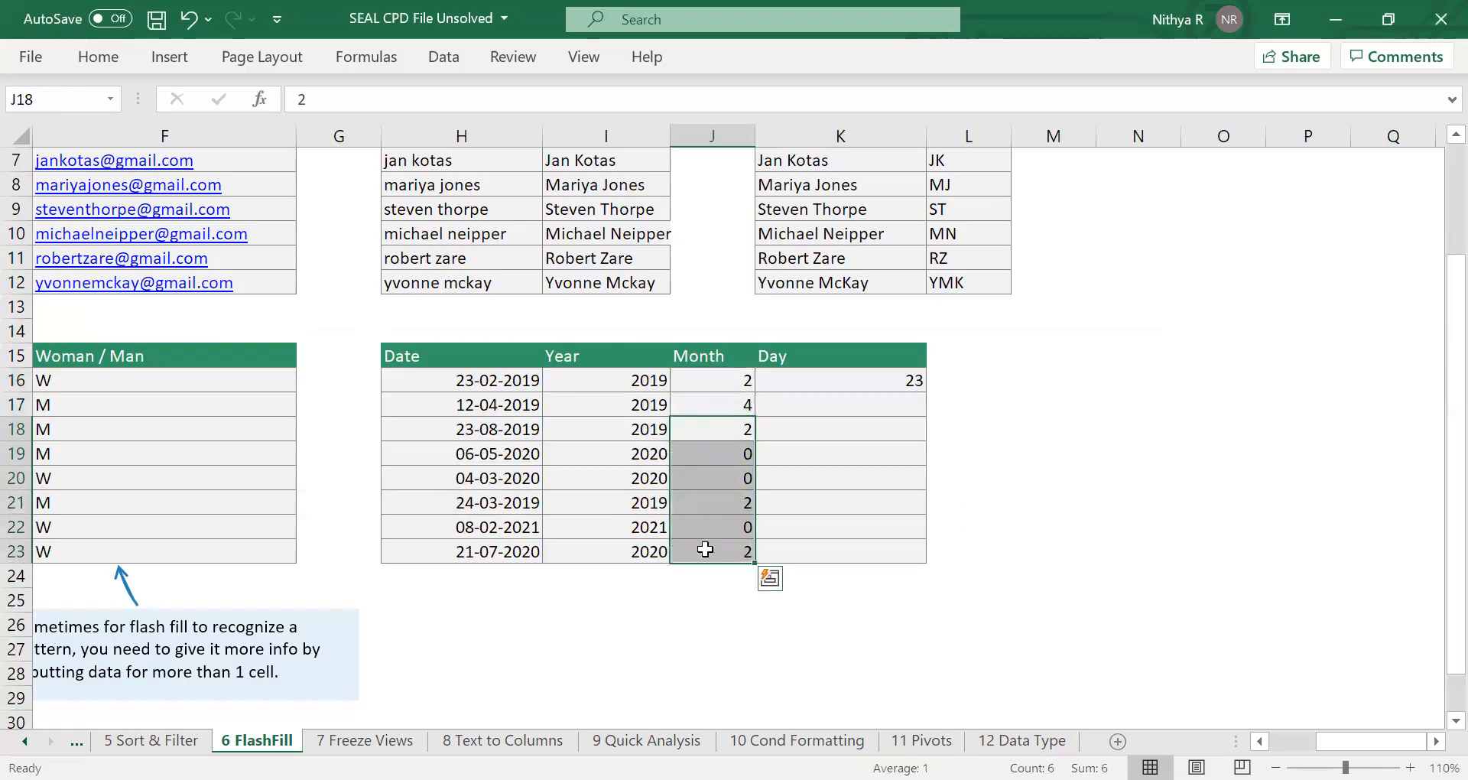
key(Delete)
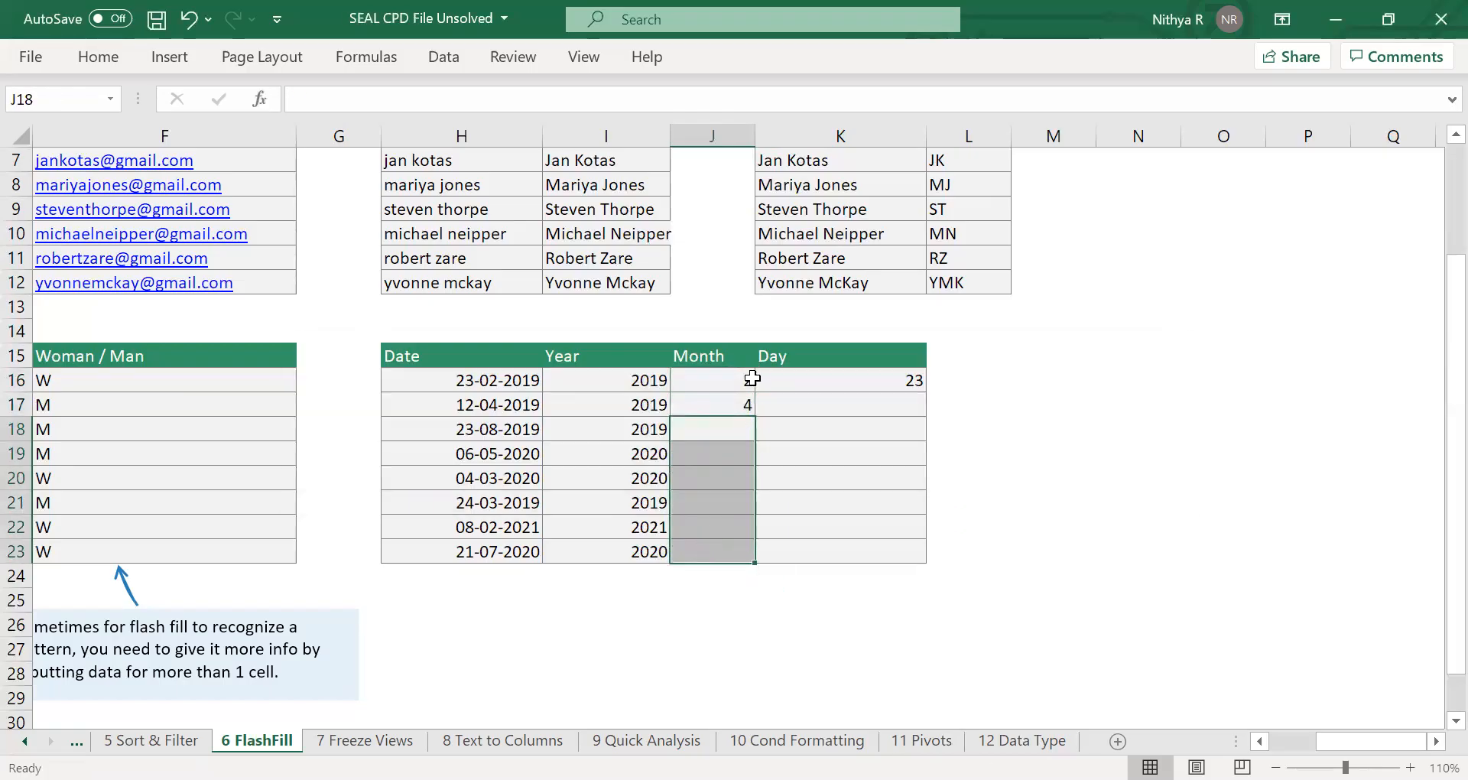
drag(749, 380, 692, 547)
key(ctrl+e)
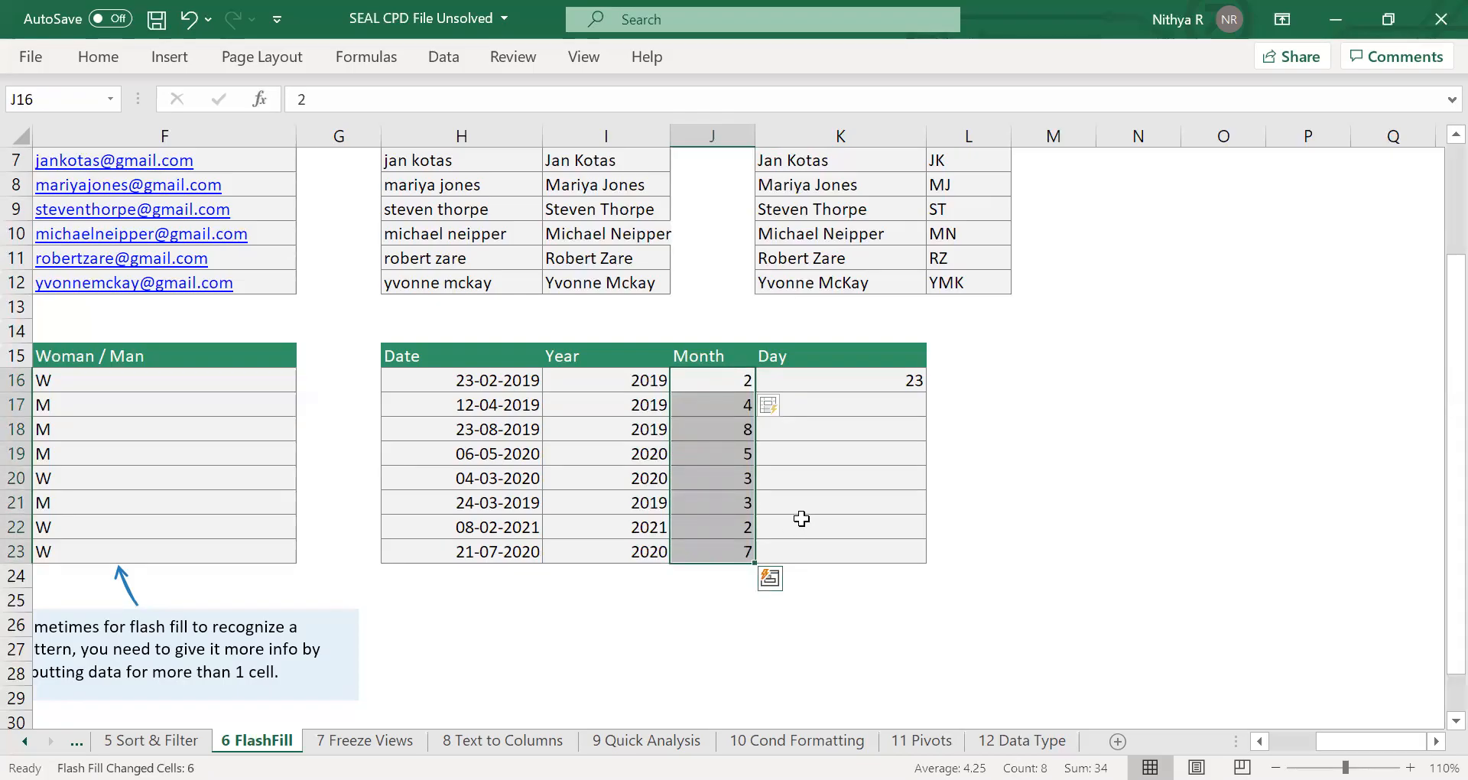
Try to Flash Fill the Day cells K16:K23 from the single example in K16, and undo the fill.
click(827, 504)
drag(892, 383, 850, 549)
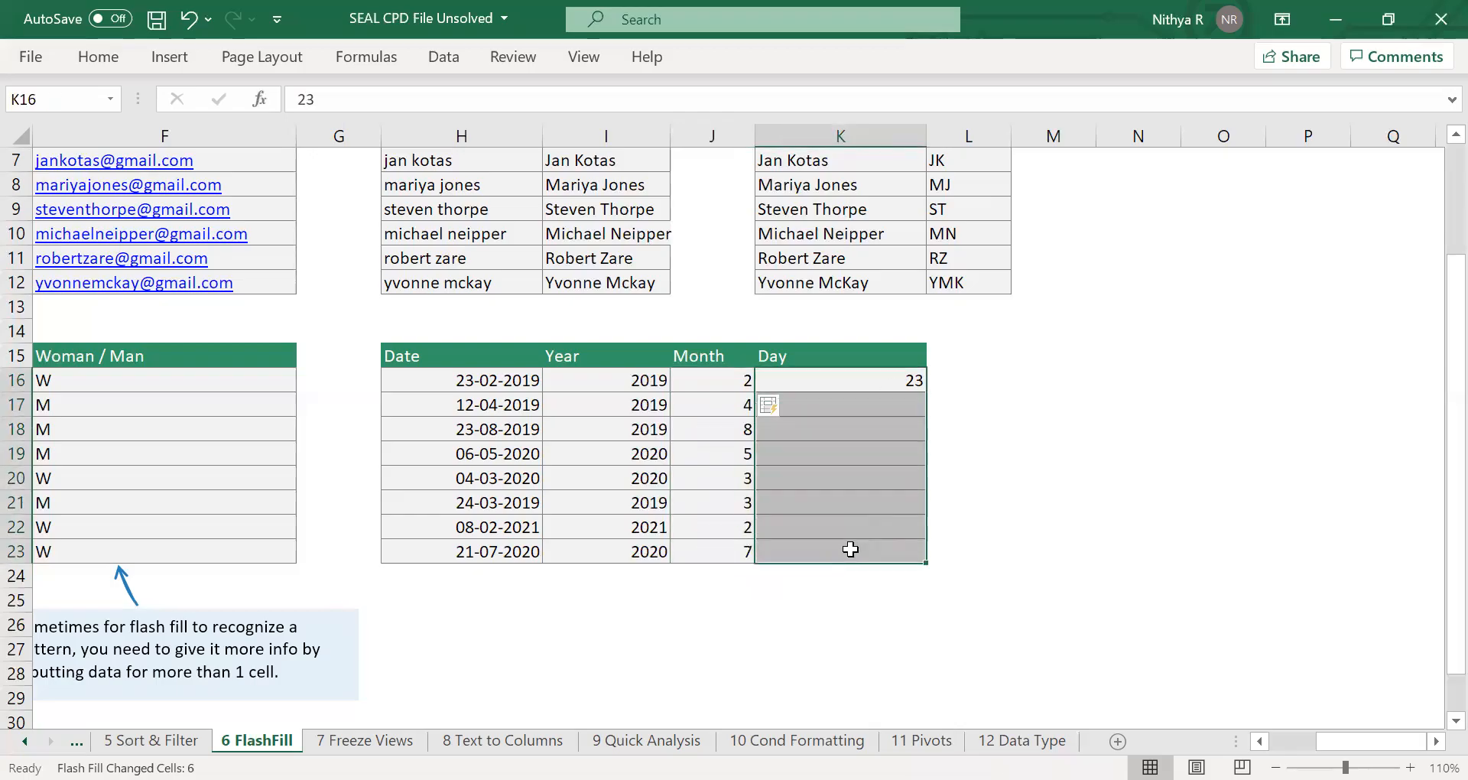
key(ctrl+e)
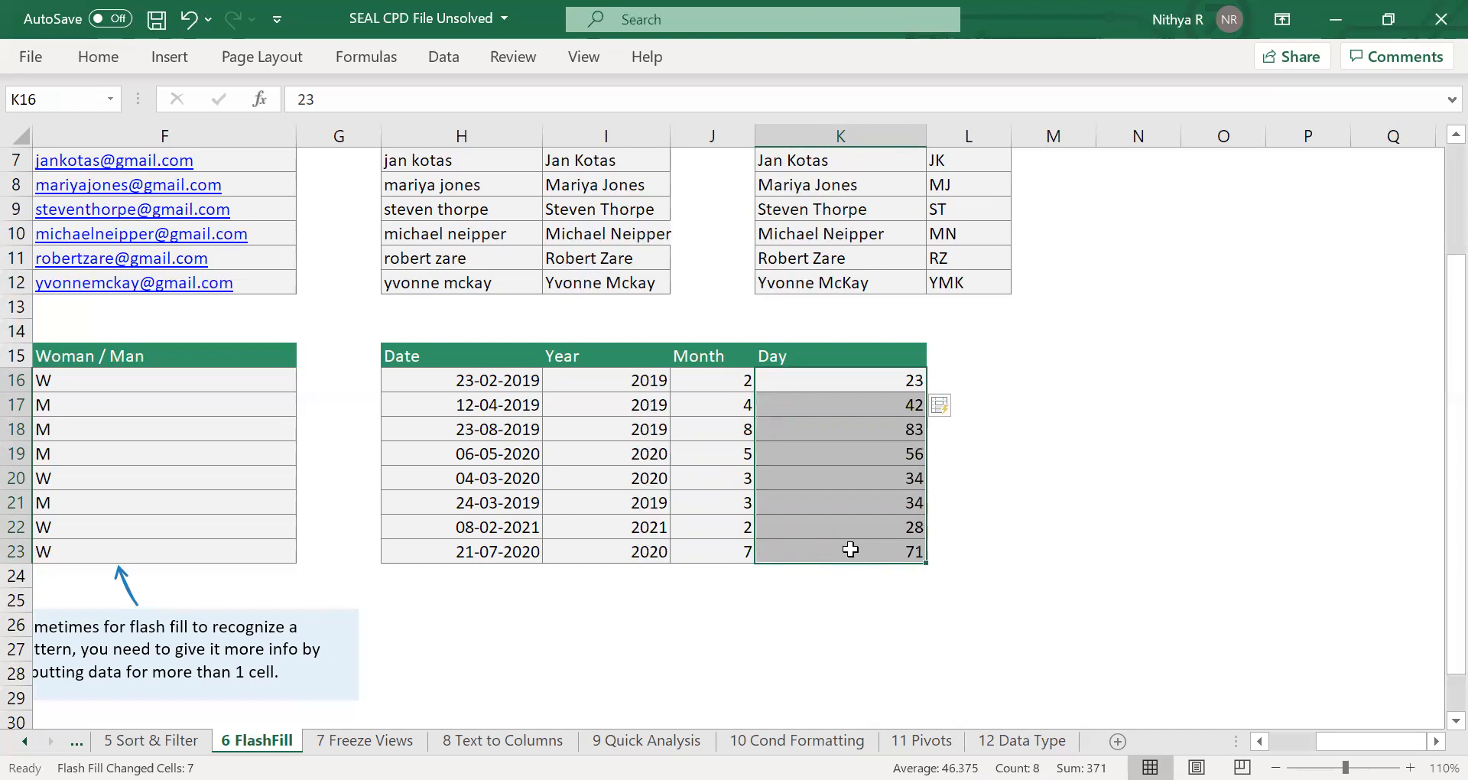
key(Delete)
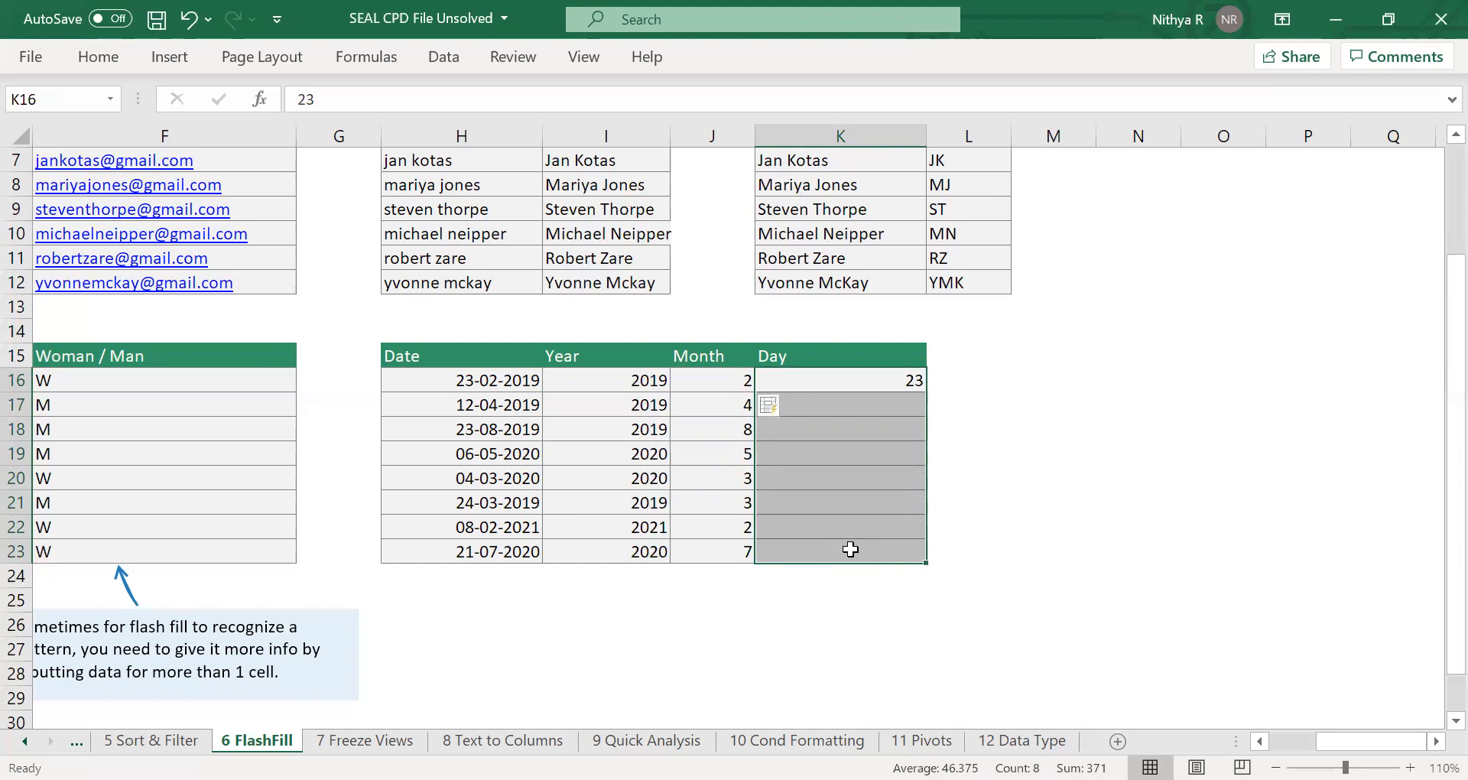
Set the day in K17 to 12 as a second example and Flash Fill K16:K23 from both examples.
click(904, 403)
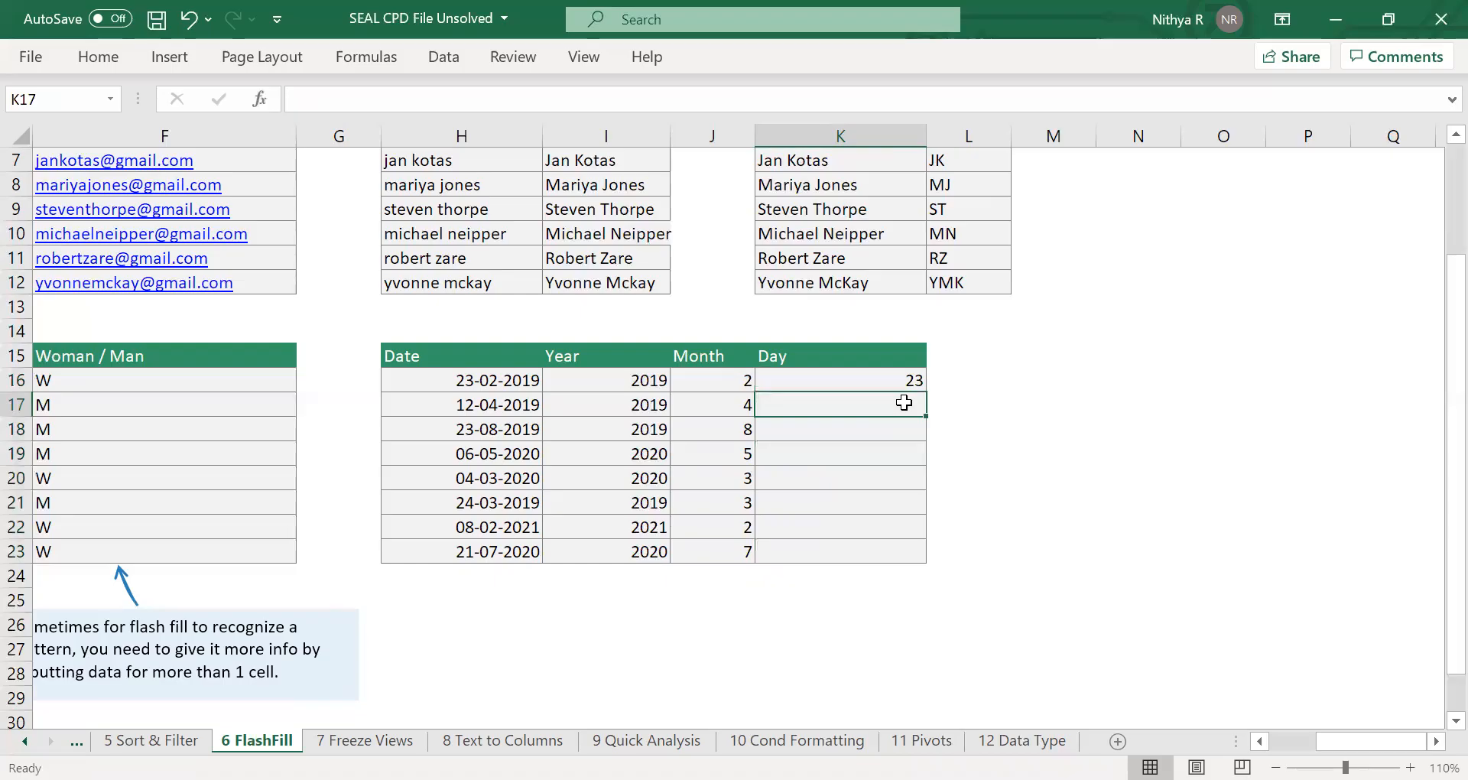
text(12)
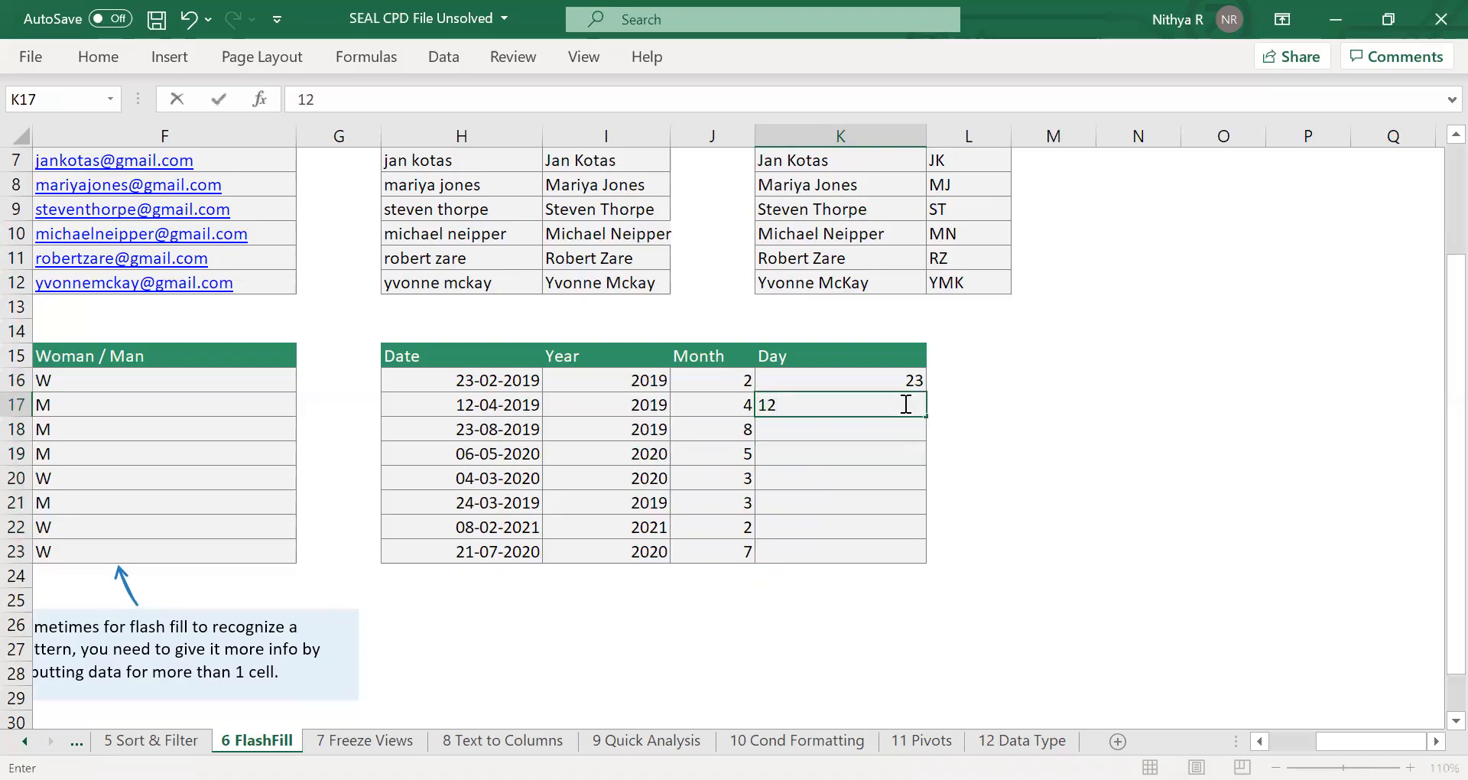
key(Return)
drag(904, 378, 899, 546)
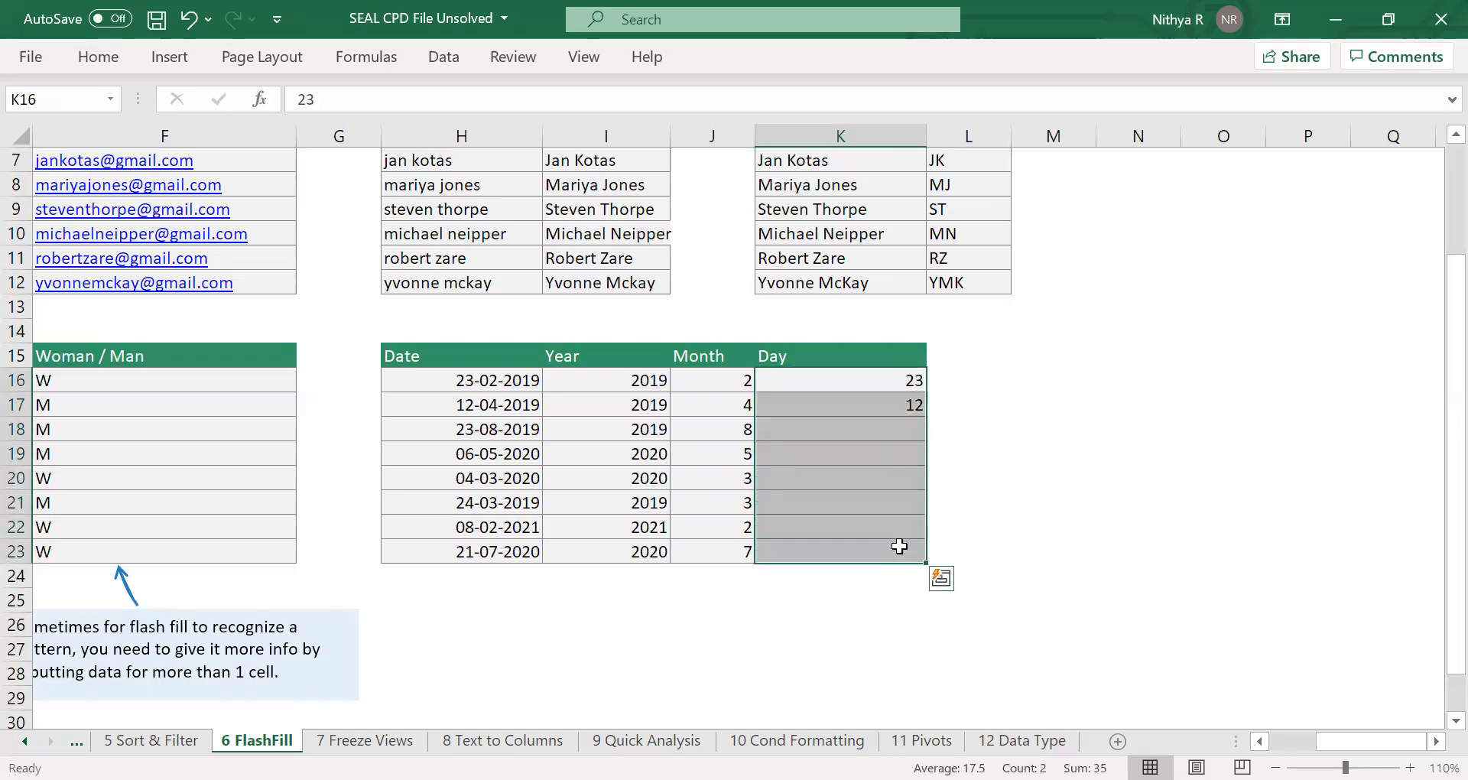
key(ctrl+e)
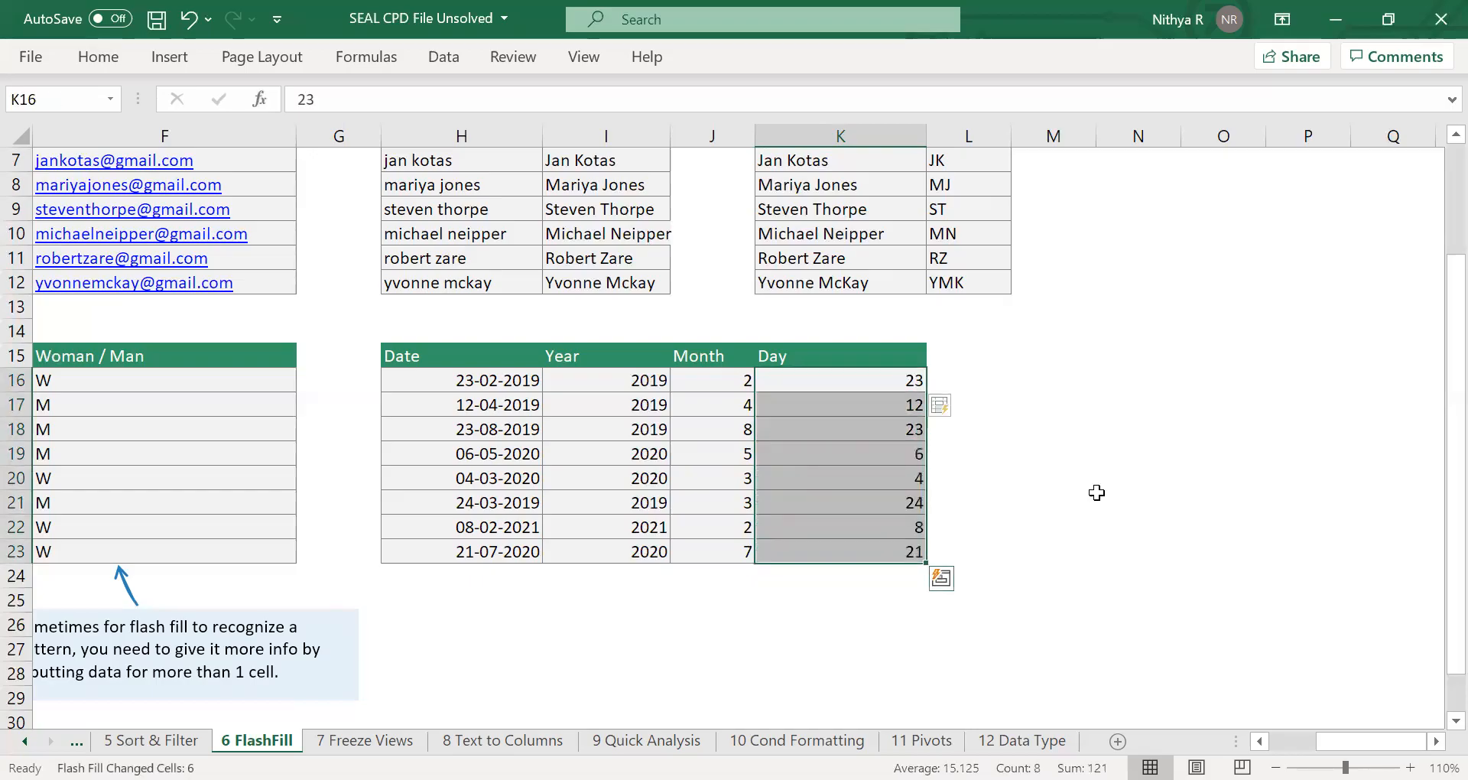
click(1098, 497)
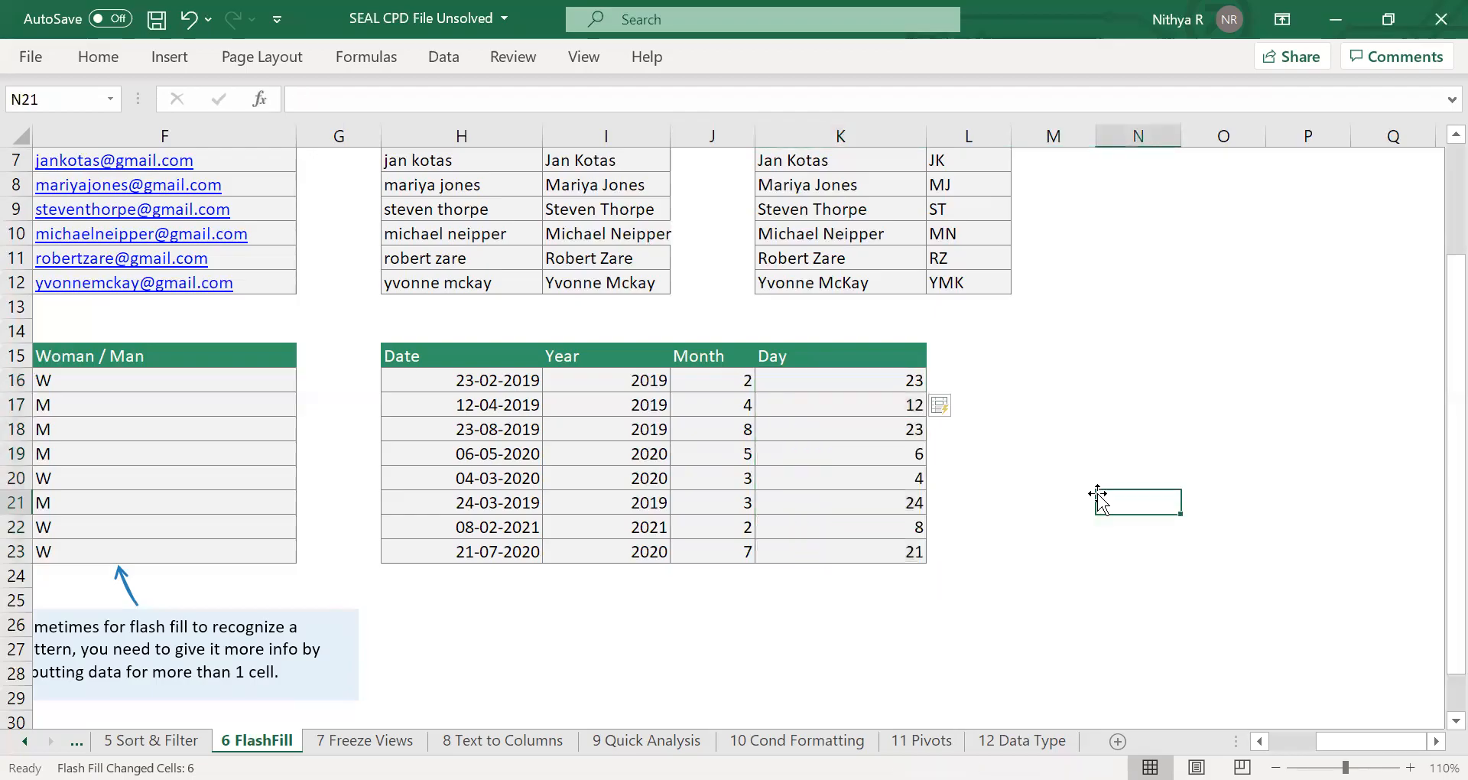
Review the tables across the sheet and look up the Flash Fill command among the fill options without applying it.
scroll(1098, 497, down, 1)
scroll(1098, 497, left, 8)
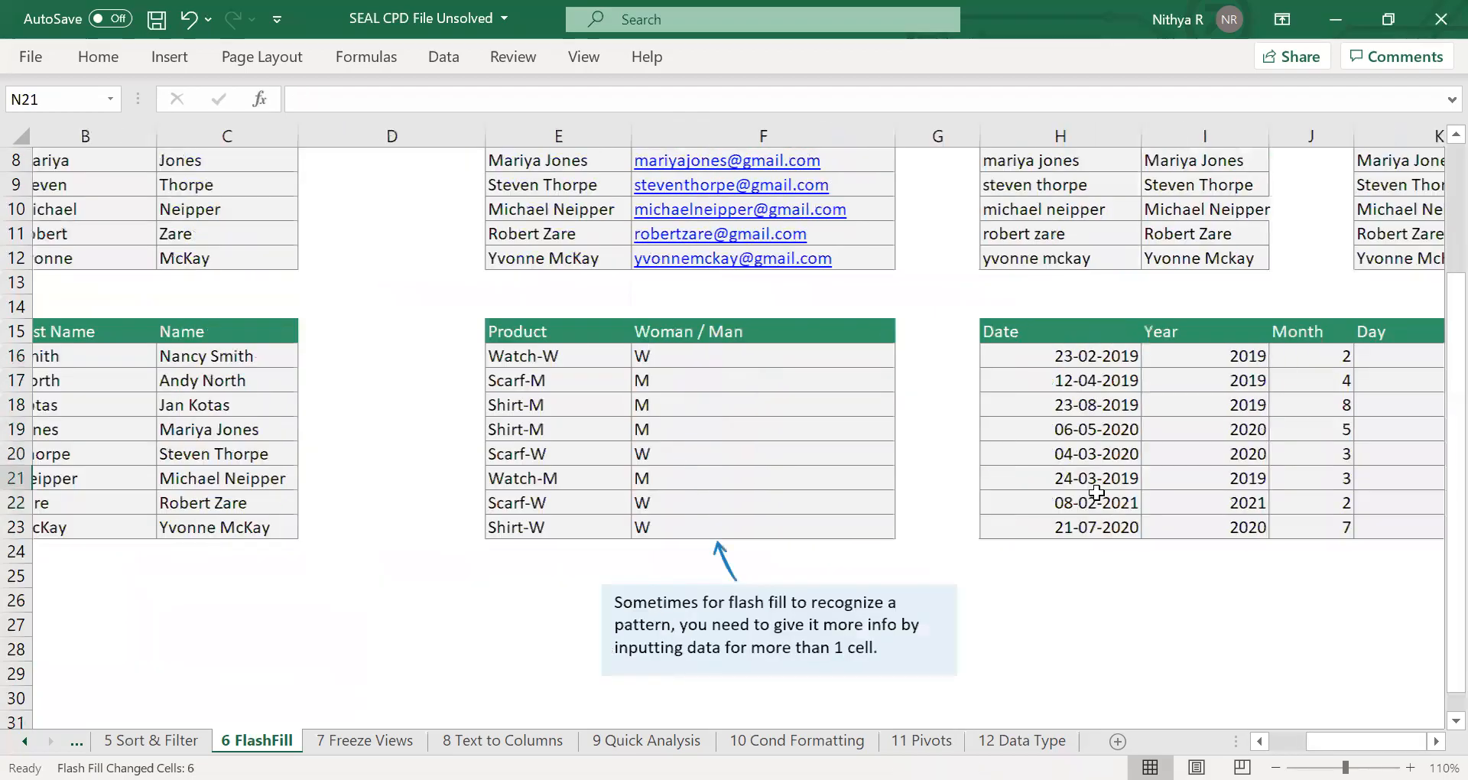
scroll(503, 364, left, 2)
scroll(503, 364, up, 2)
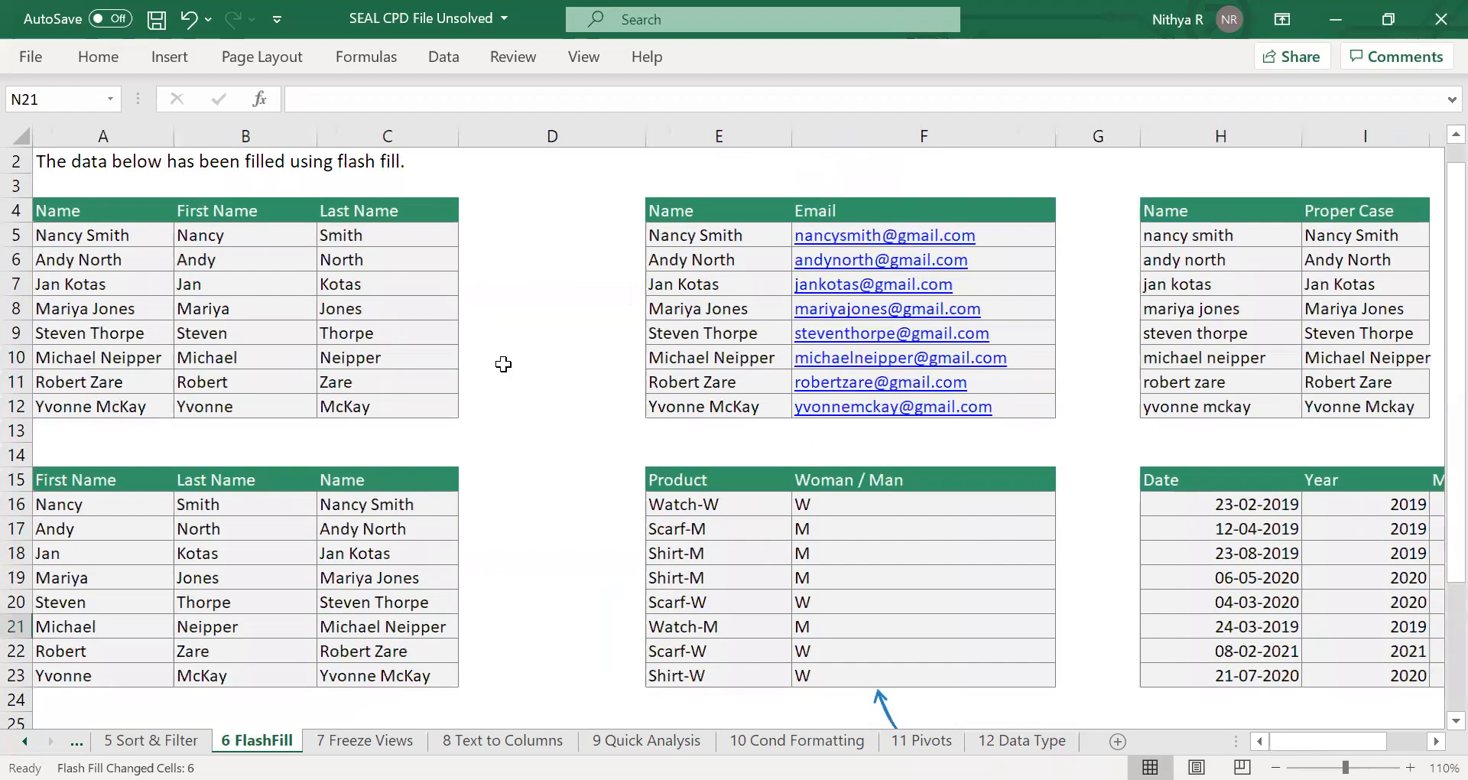
scroll(503, 364, up, 1)
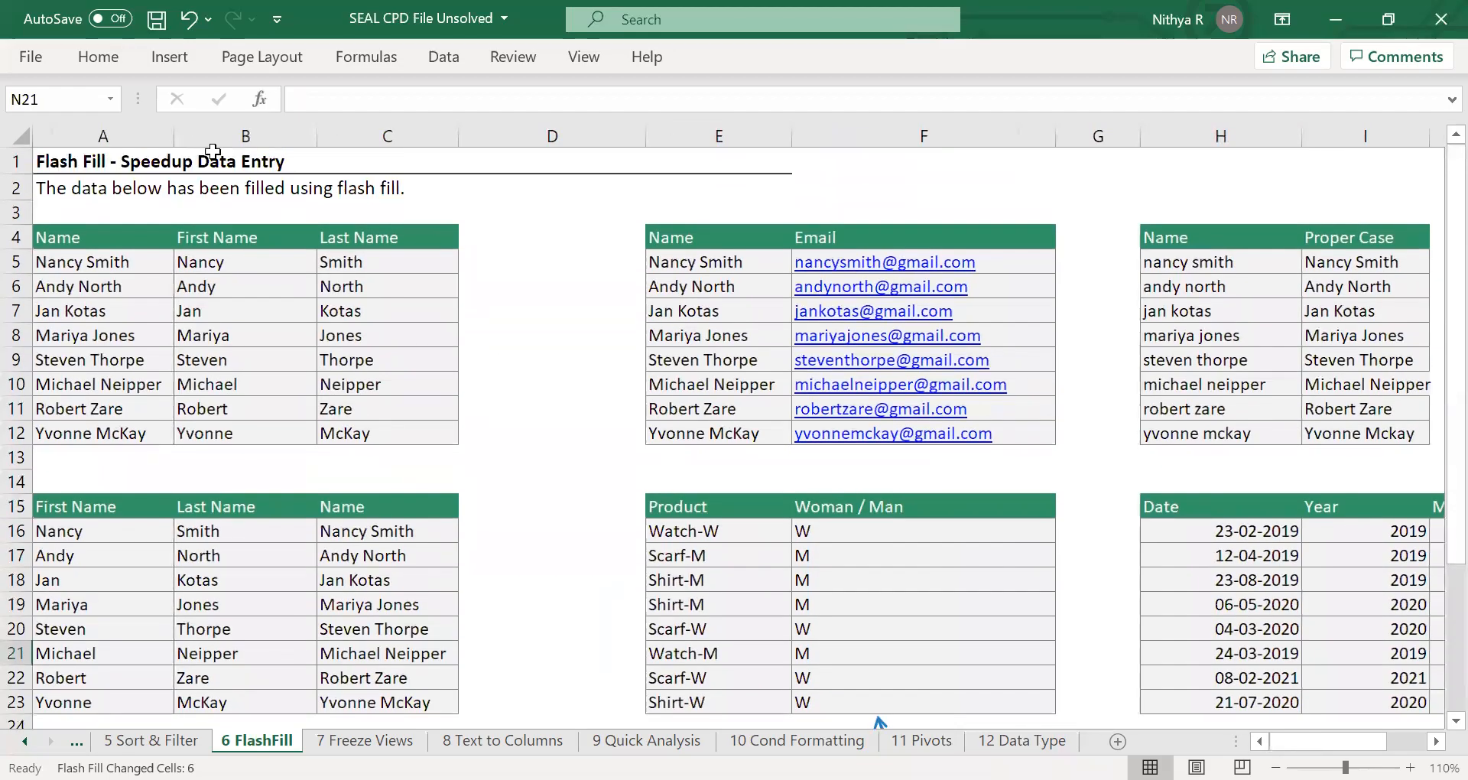
click(90, 67)
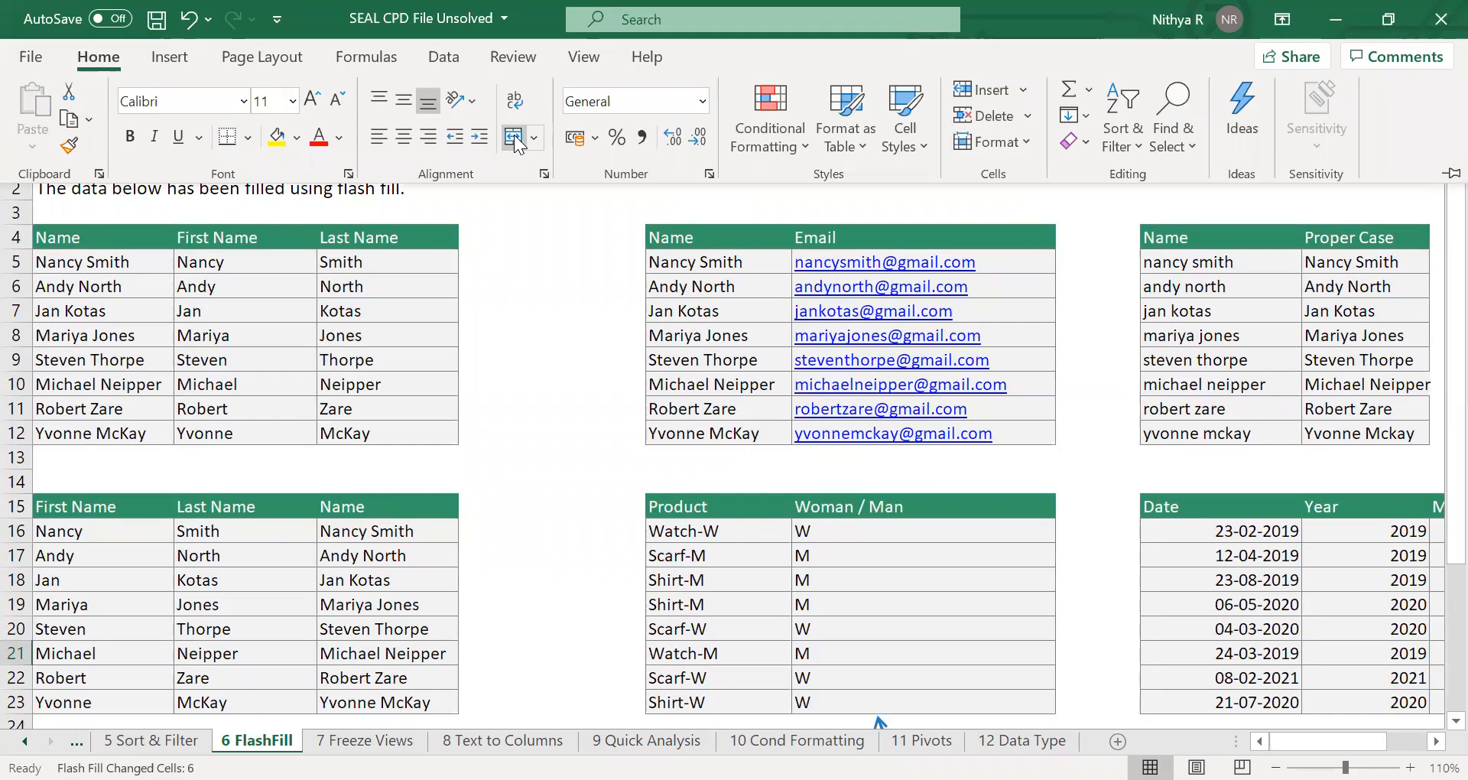
click(1086, 117)
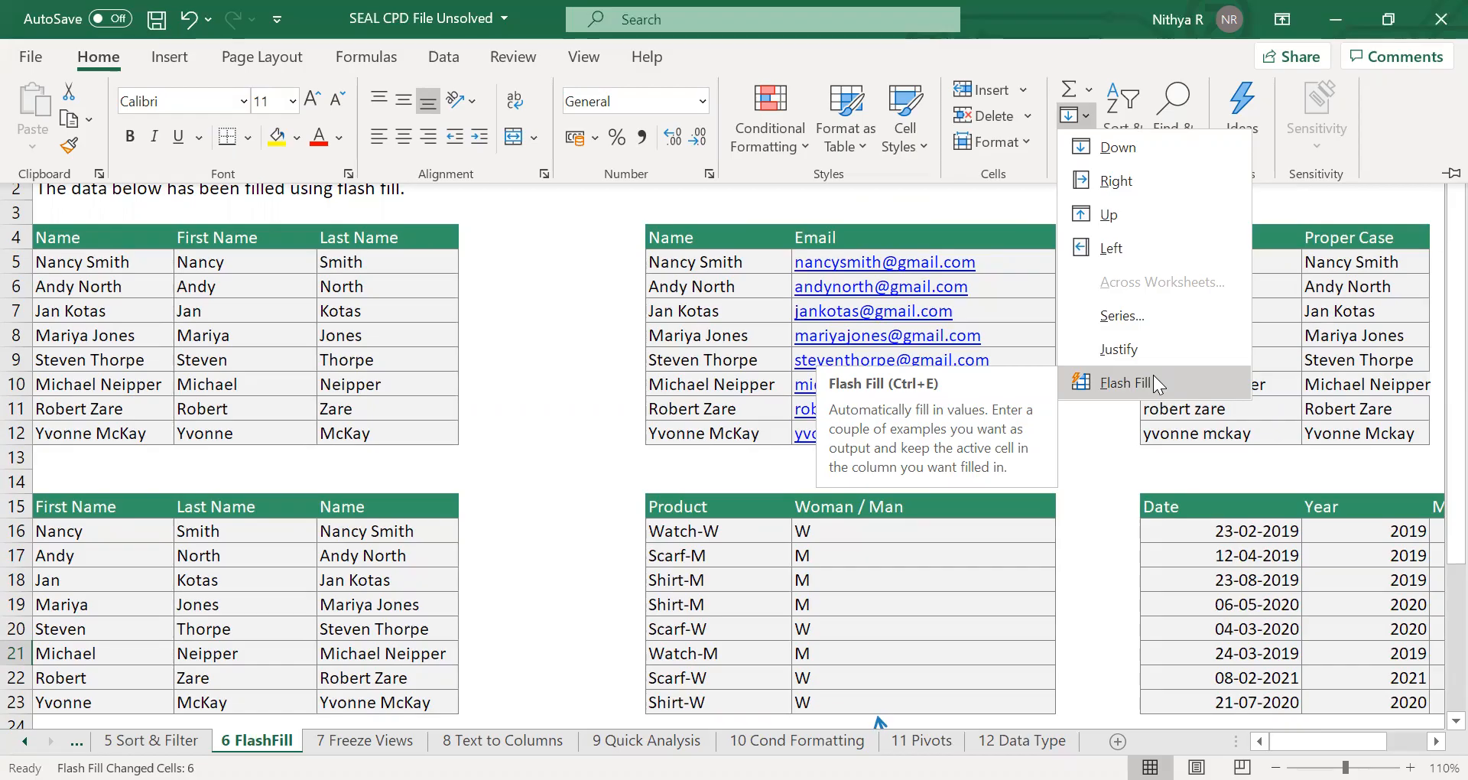
click(1103, 434)
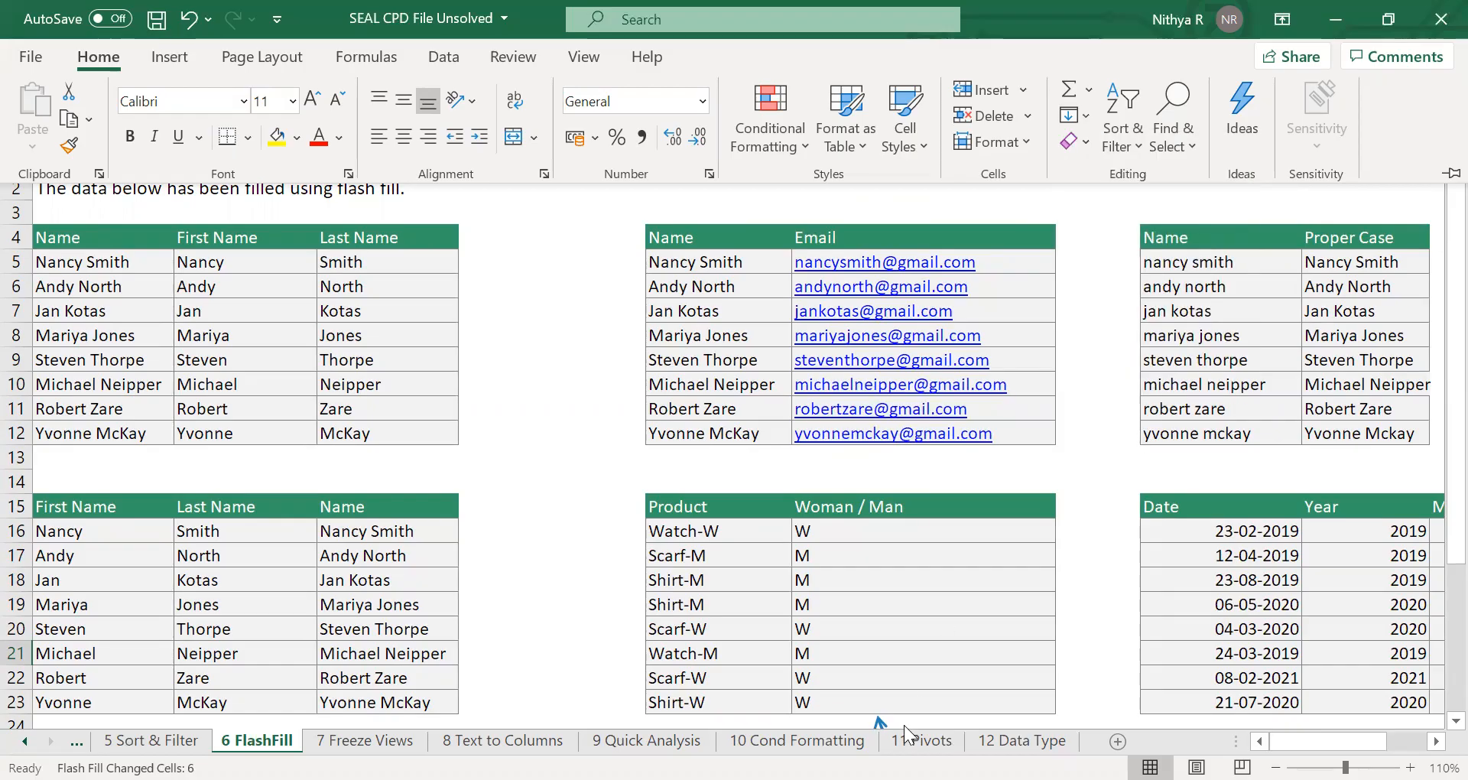